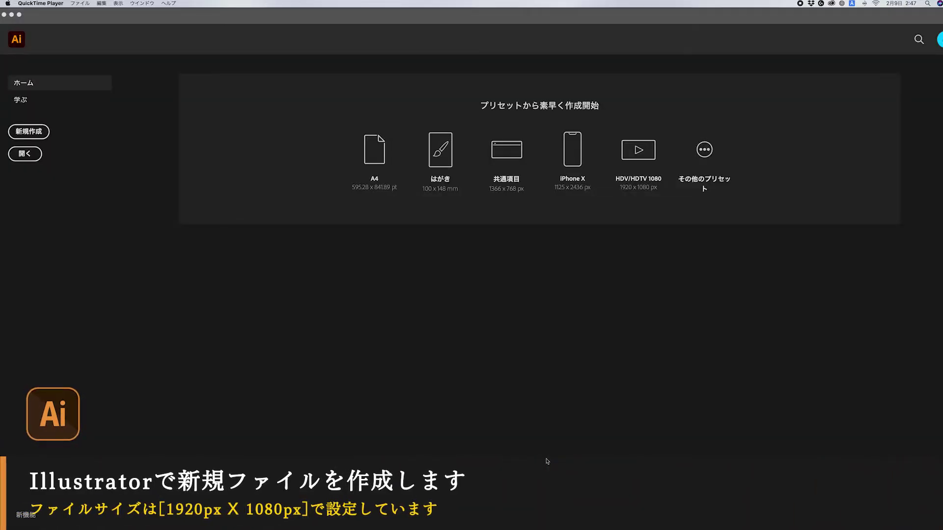
Create a new 1920 × 1080 px Film & Video document in Illustrator
{"action": "left_click", "coordinate": [30, 134]}
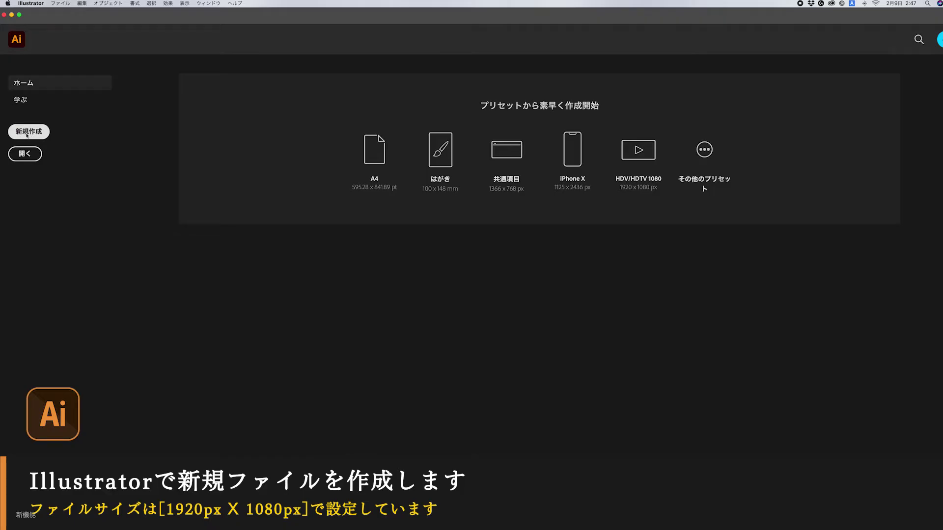
{"action": "left_click", "coordinate": [27, 135]}
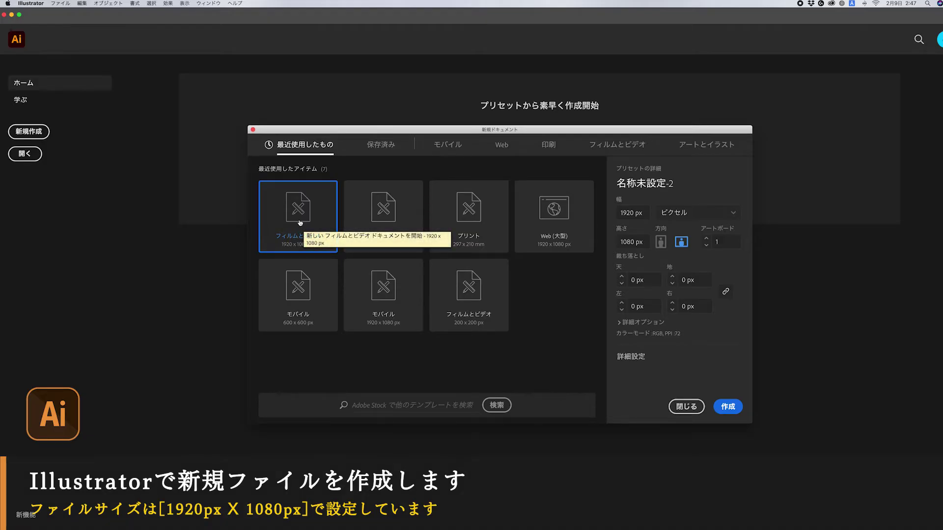
{"action": "left_click", "coordinate": [731, 407]}
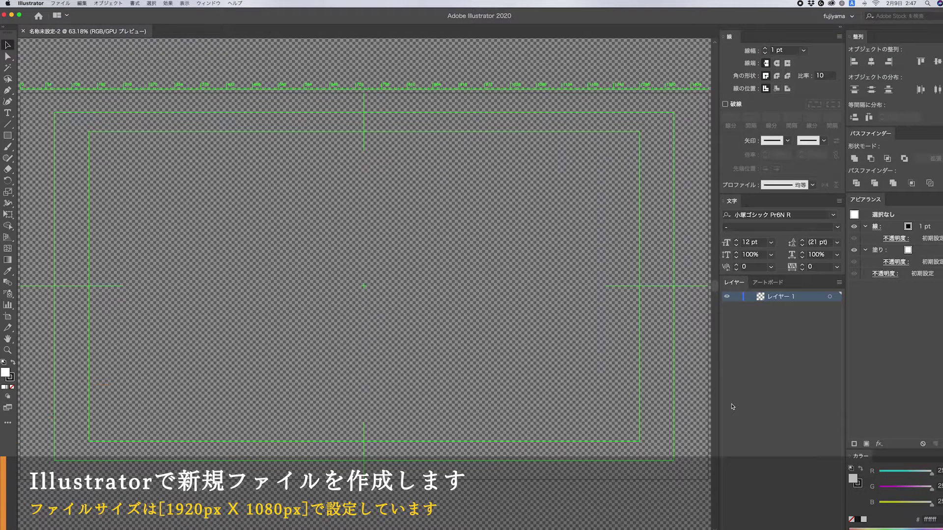
{"action": "left_click", "coordinate": [7, 113]}
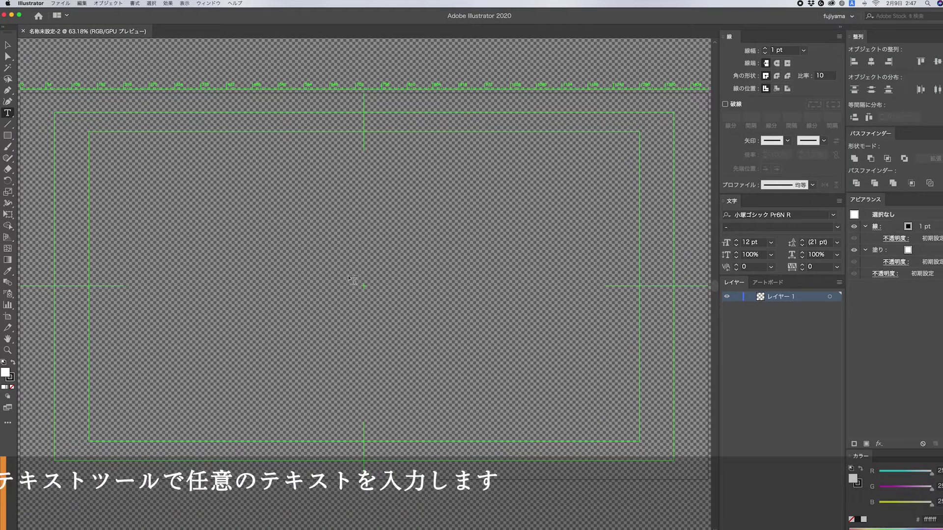
Type DONT on the artboard and set its font size to 300 pt
{"action": "left_click", "coordinate": [341, 294]}
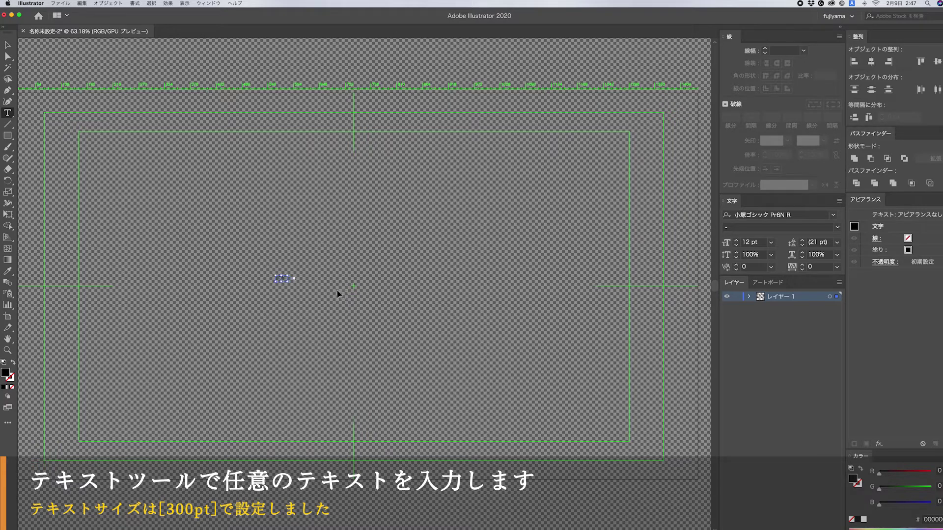
{"action": "left_click", "coordinate": [745, 242]}
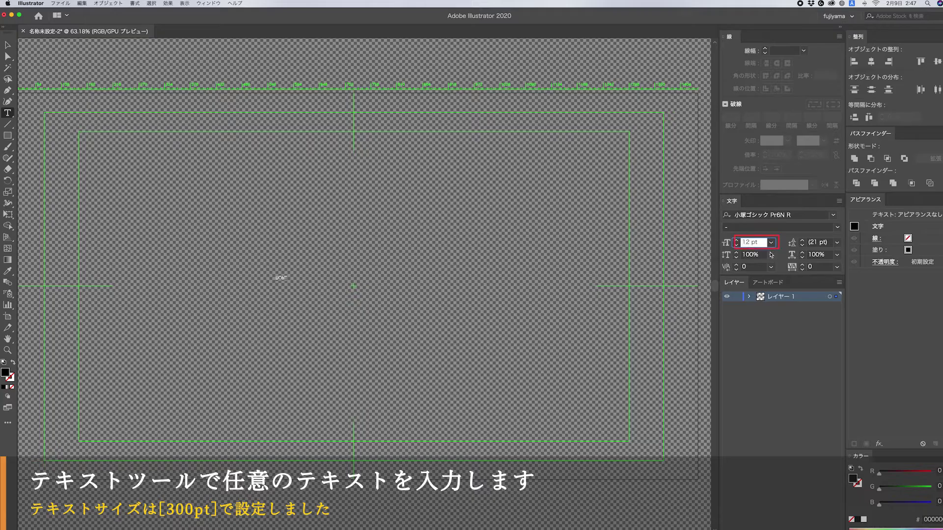
{"action": "key", "text": "BackSpace"}
{"action": "key", "text": "BackSpace"}
{"action": "type", "text": "300"}
{"action": "key", "text": "Tab"}
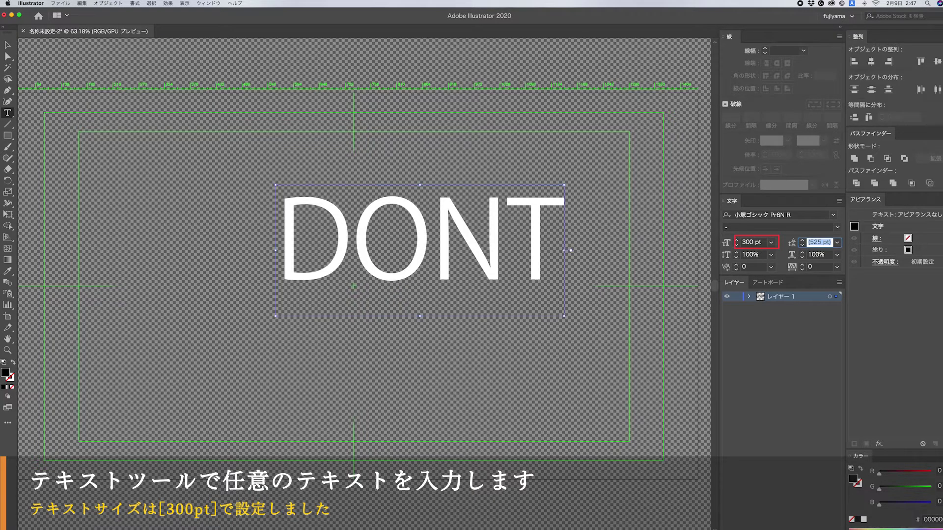
{"action": "scroll", "coordinate": [364, 284], "scroll_direction": "right", "scroll_amount": 3}
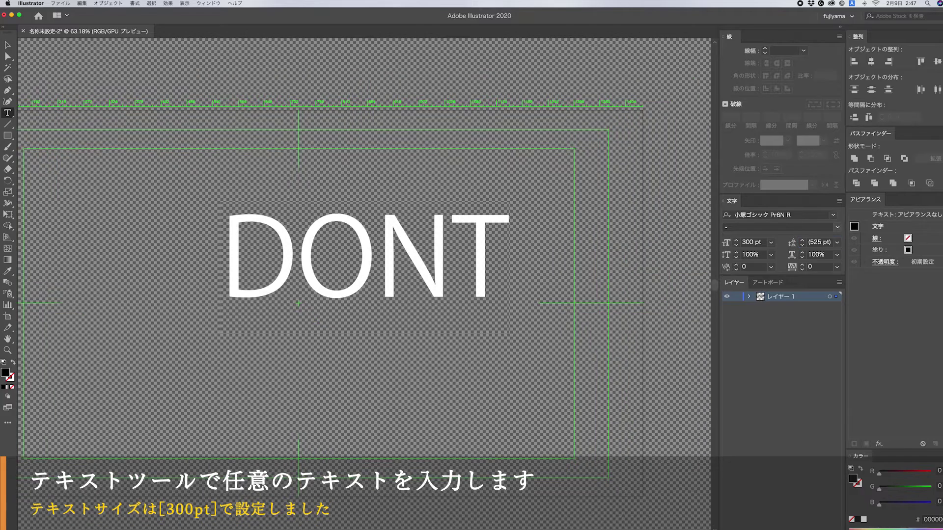
{"action": "key", "text": "Escape"}
Change the DONT text's font to nevis Bold
{"action": "left_click", "coordinate": [775, 214]}
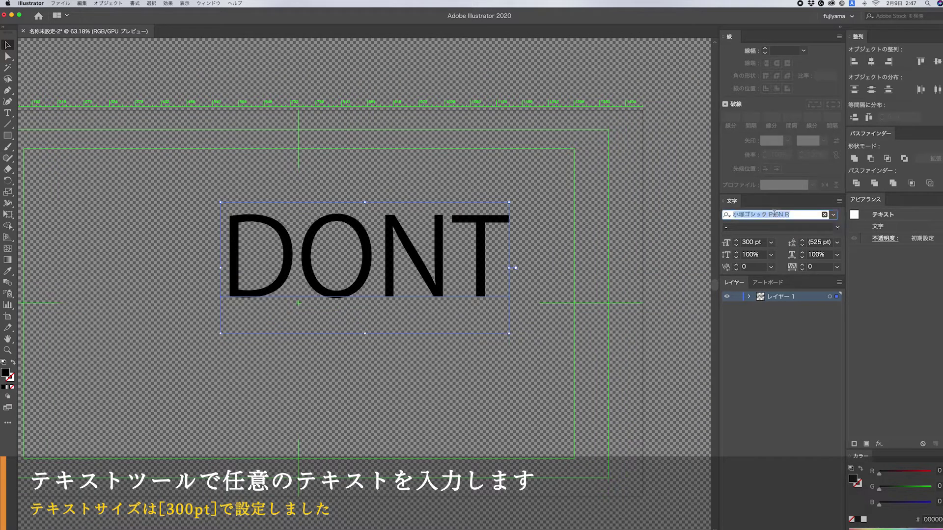
{"action": "type", "text": "nevis"}
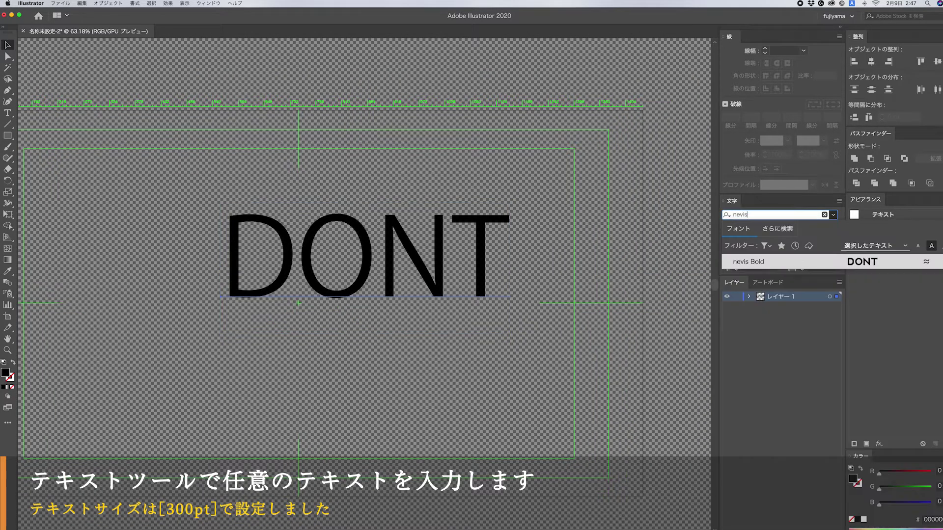
{"action": "key", "text": "Return"}
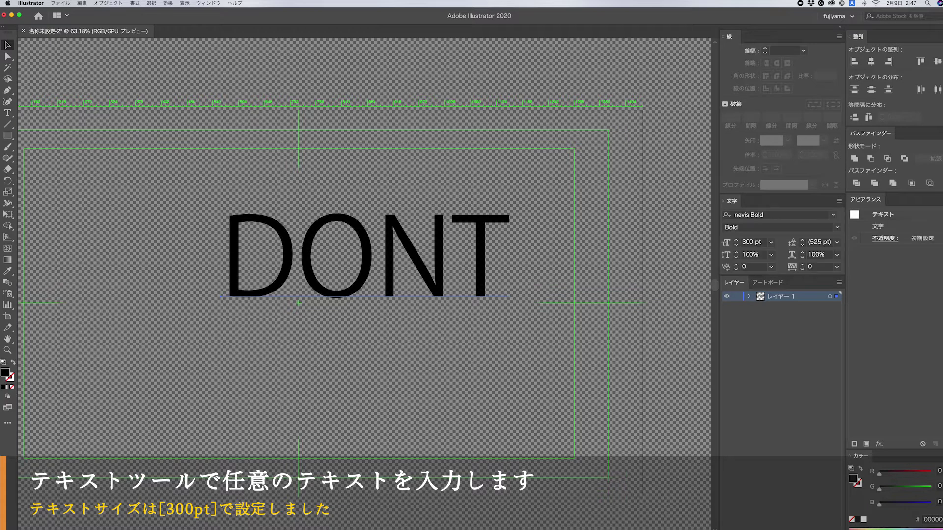
{"action": "scroll", "coordinate": [681, 203], "scroll_direction": "up", "scroll_amount": 1}
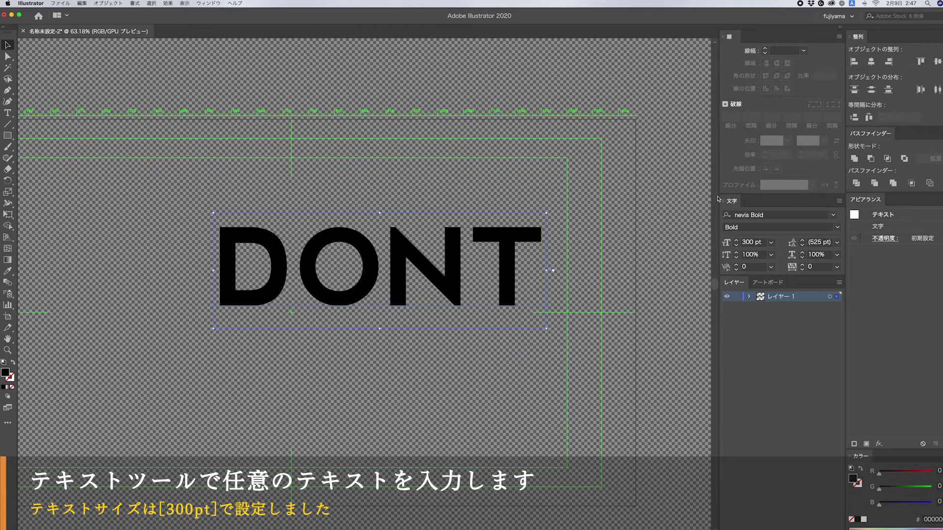
Centre DONT on the artboard, outline it with アウトラインを作成, and copy it
{"action": "left_click", "coordinate": [870, 62]}
{"action": "left_click", "coordinate": [937, 62]}
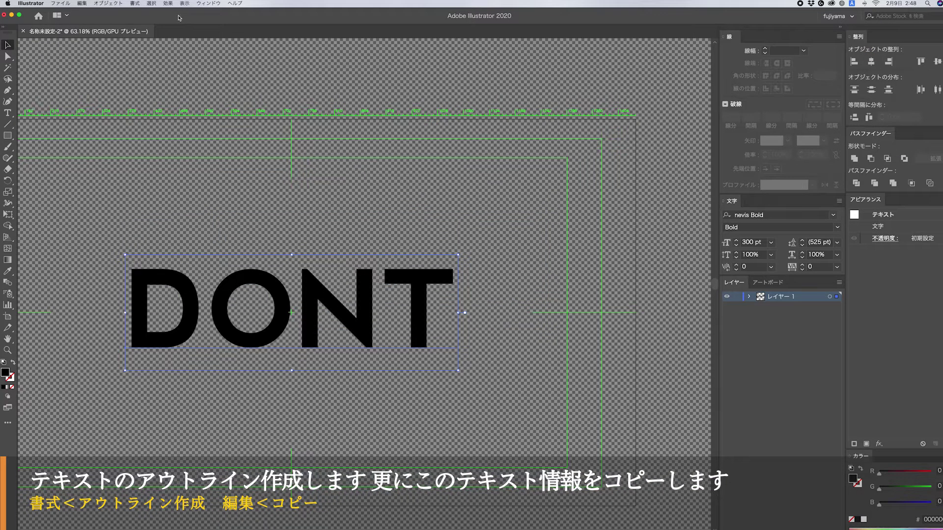
{"action": "left_click", "coordinate": [135, 3]}
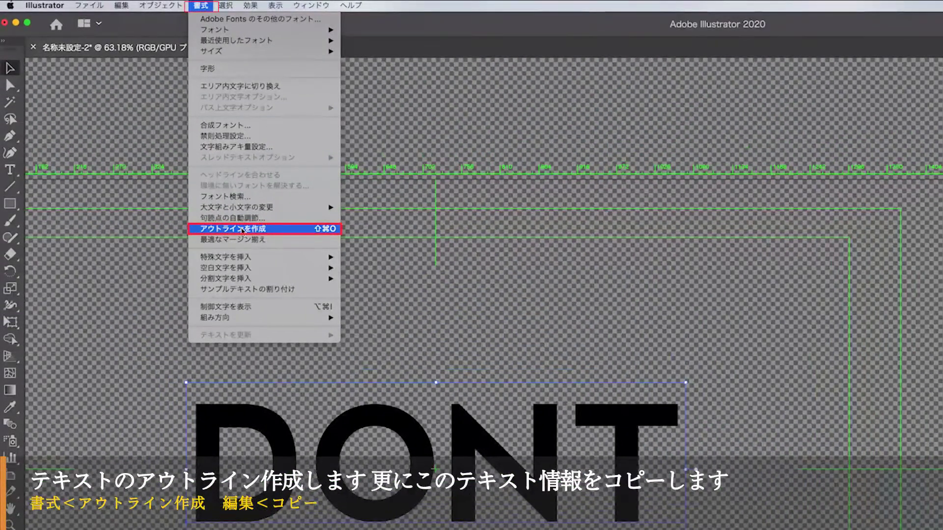
{"action": "left_click", "coordinate": [242, 229]}
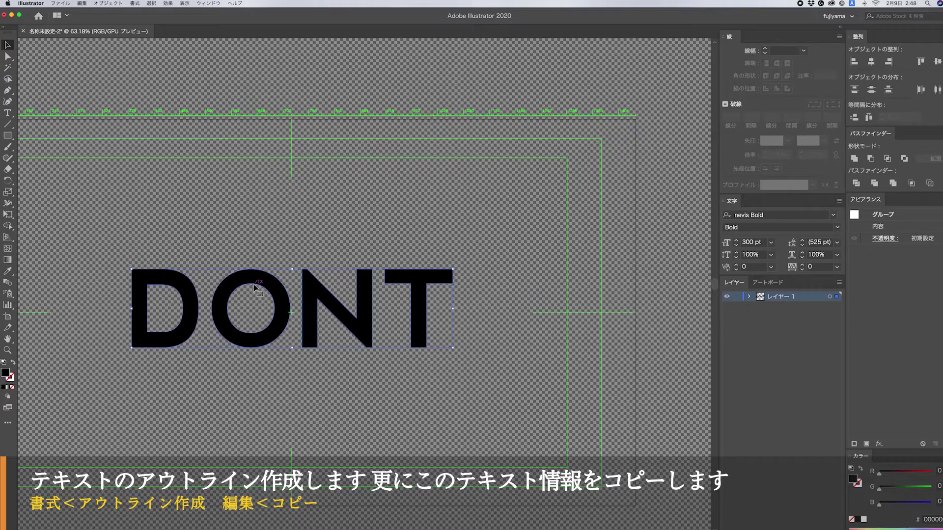
{"action": "left_click", "coordinate": [80, 3]}
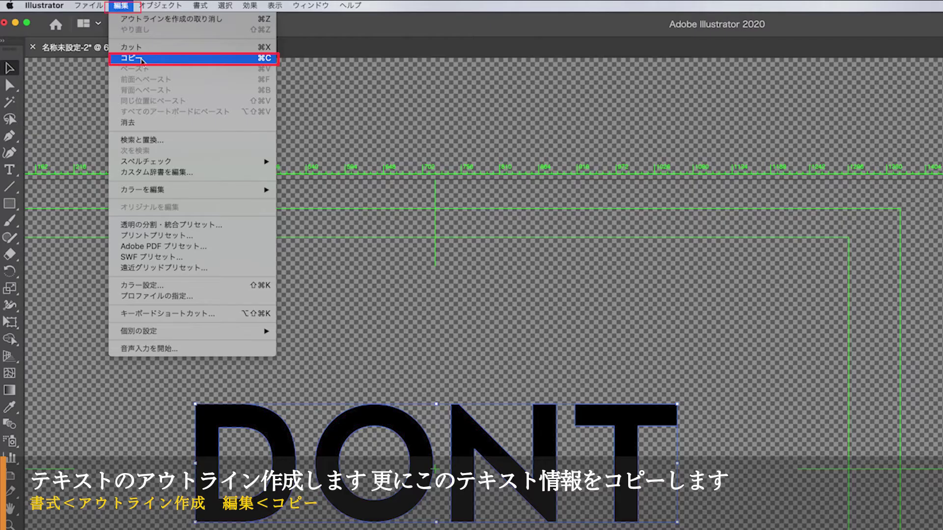
{"action": "left_click", "coordinate": [141, 59]}
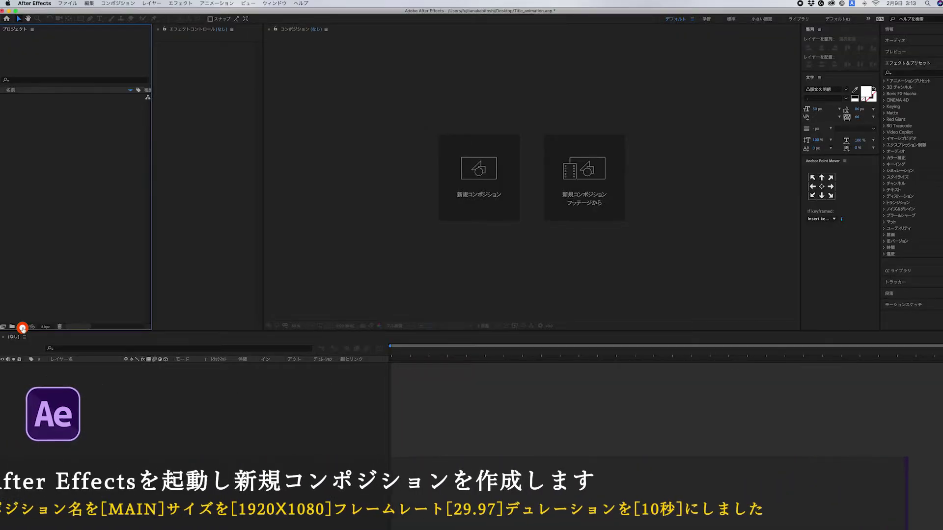
Create composition MAIN at 1920 × 1080, 29.97 fps, 0;00;10;00 duration
{"action": "left_click", "coordinate": [21, 327]}
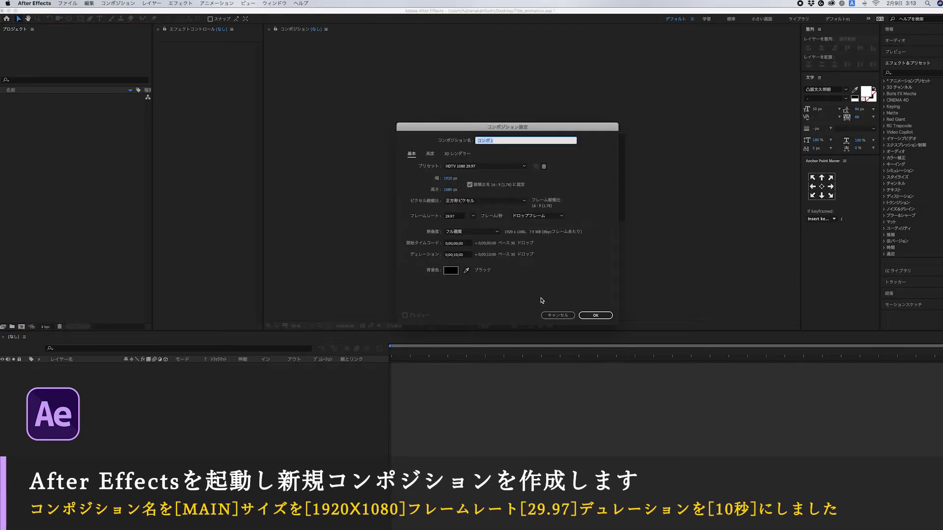
{"action": "type", "text": "MAIN"}
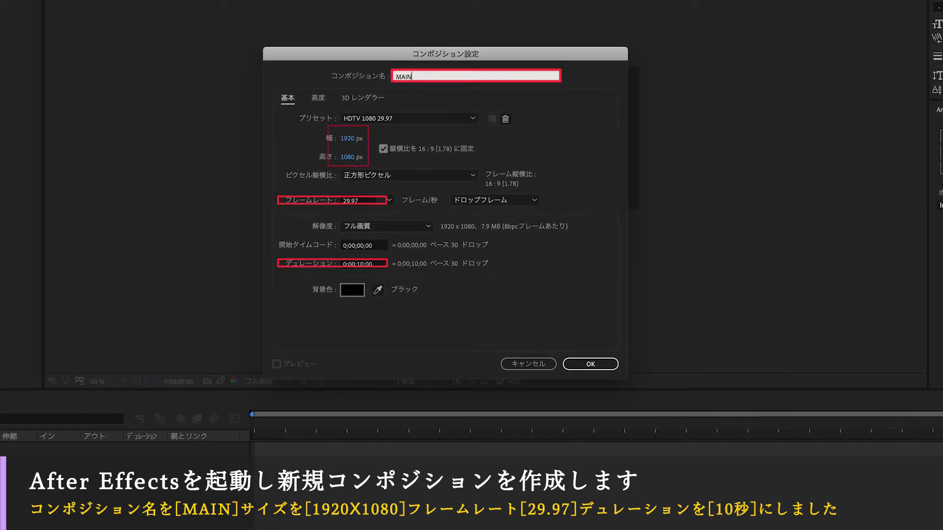
{"action": "left_click", "coordinate": [595, 362]}
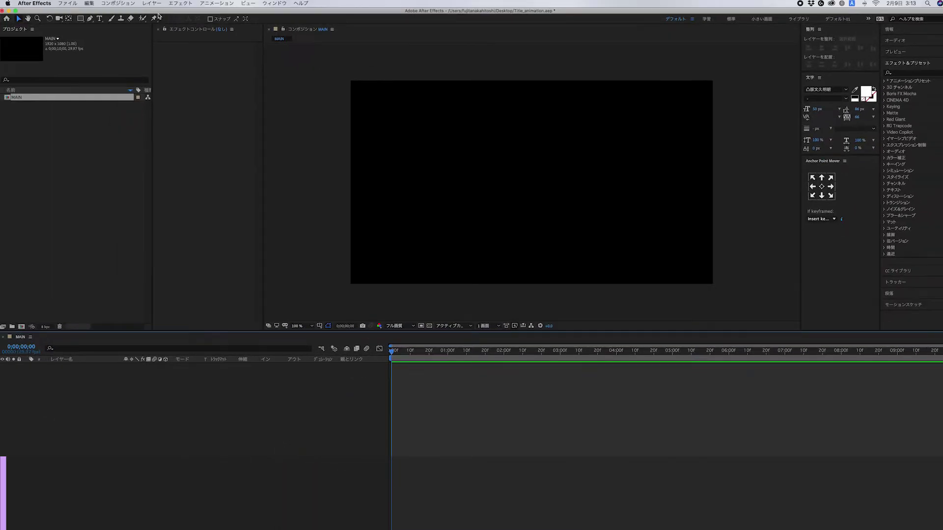
Add a composition-sized white solid, ホワイト 平面 1, to MAIN
{"action": "left_click", "coordinate": [151, 4]}
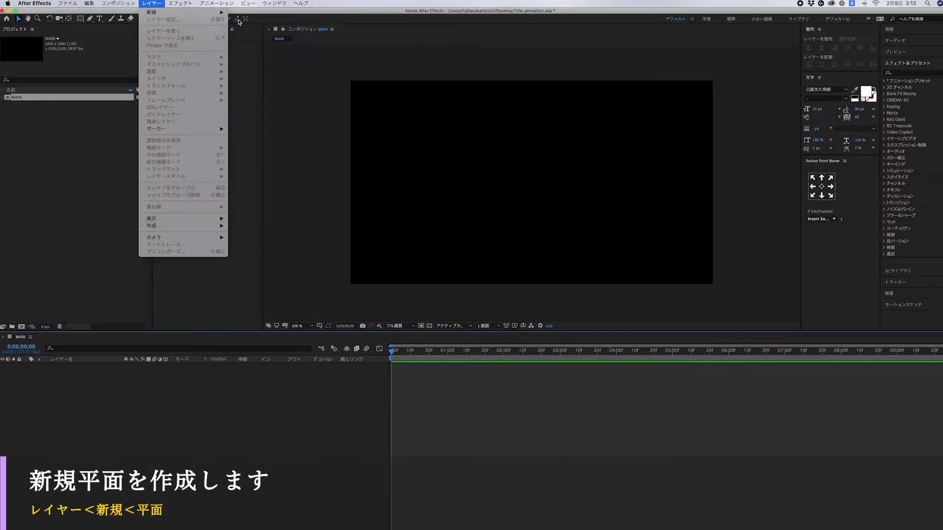
{"action": "mouse_move", "coordinate": [217, 12]}
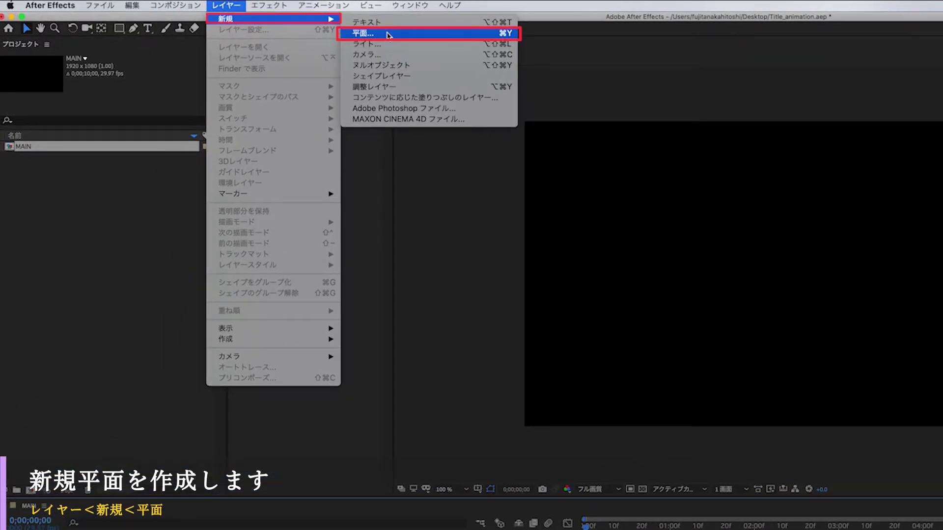
{"action": "left_click", "coordinate": [388, 34]}
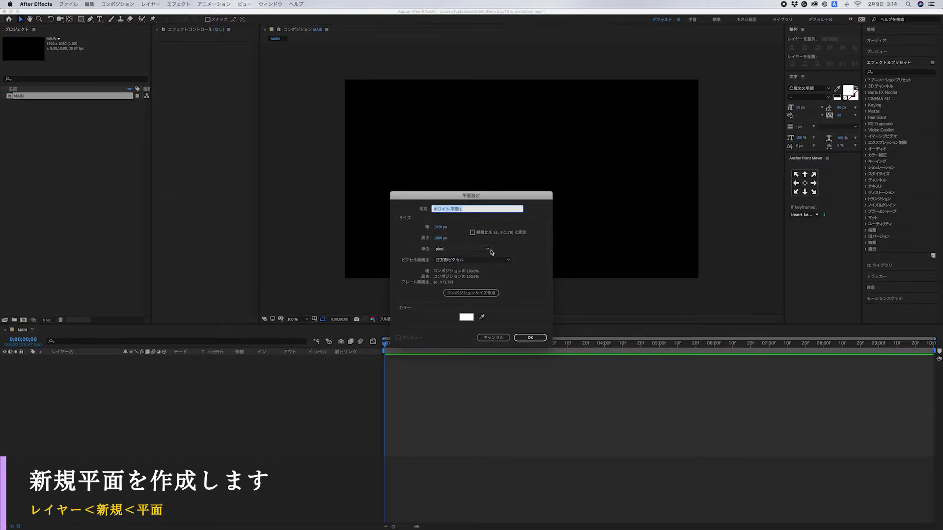
{"action": "left_click", "coordinate": [476, 294]}
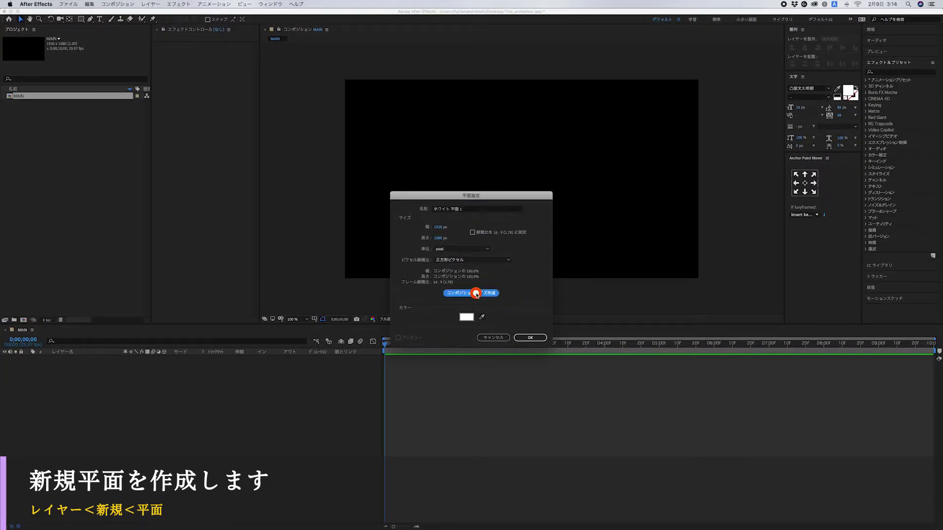
{"action": "left_click", "coordinate": [529, 338]}
{"action": "left_click", "coordinate": [89, 4]}
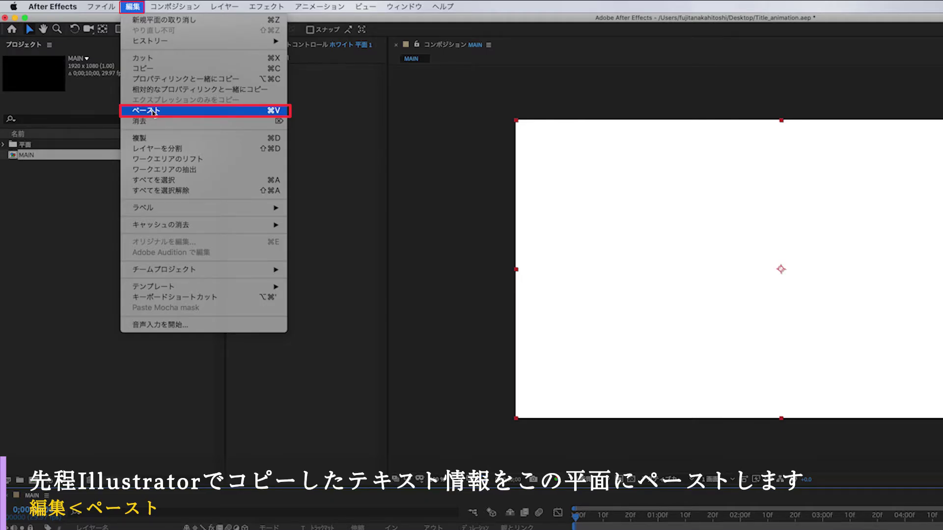
Paste the DONT outlines onto the solid as masks and rename the layer LINE
{"action": "left_click", "coordinate": [154, 111]}
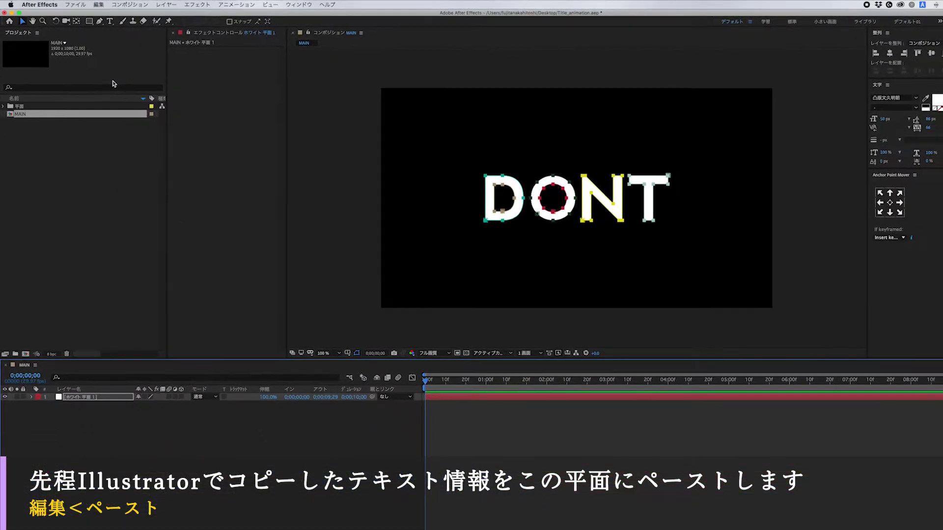
{"action": "left_click", "coordinate": [86, 360]}
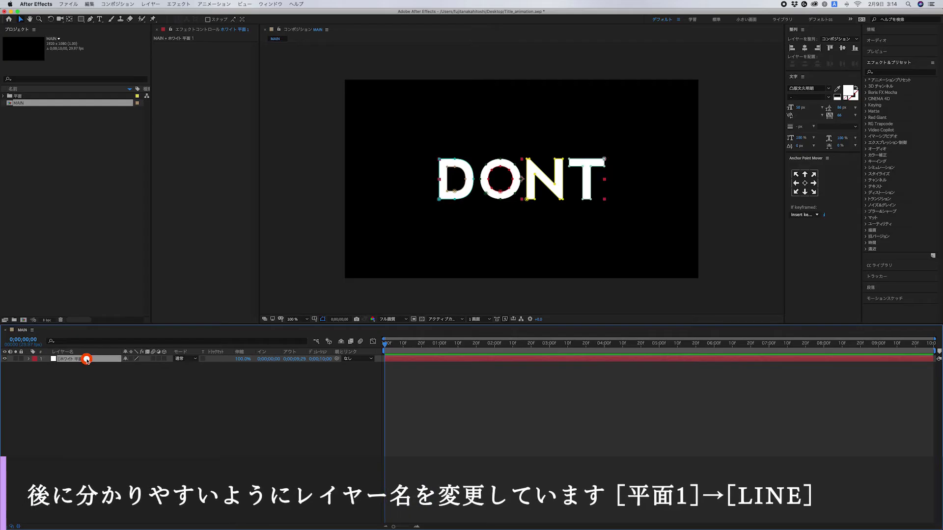
{"action": "key", "text": "Return"}
{"action": "type", "text": "Li"}
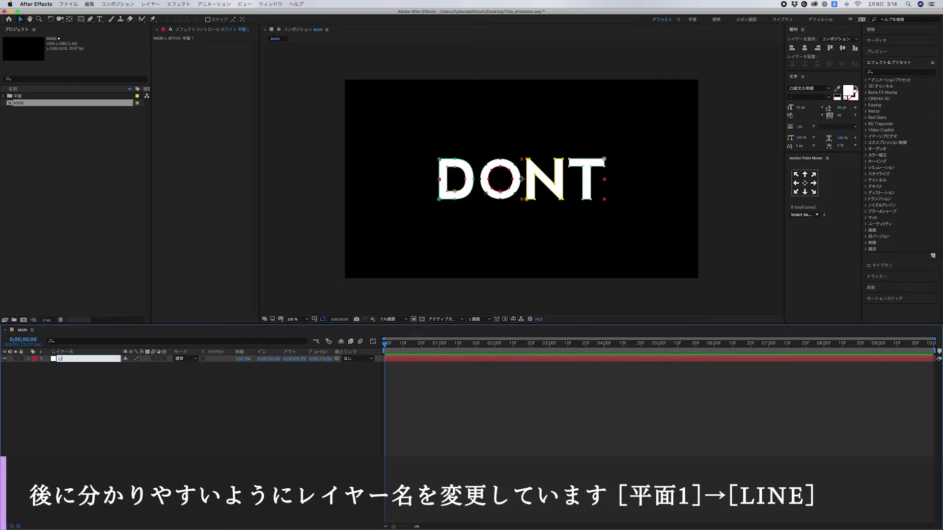
{"action": "key", "text": "Return"}
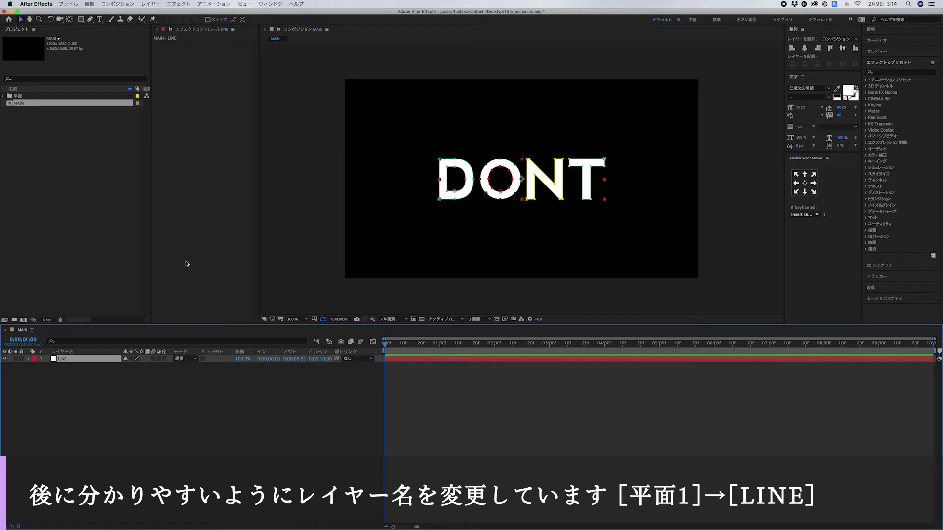
{"action": "right_click", "coordinate": [211, 149]}
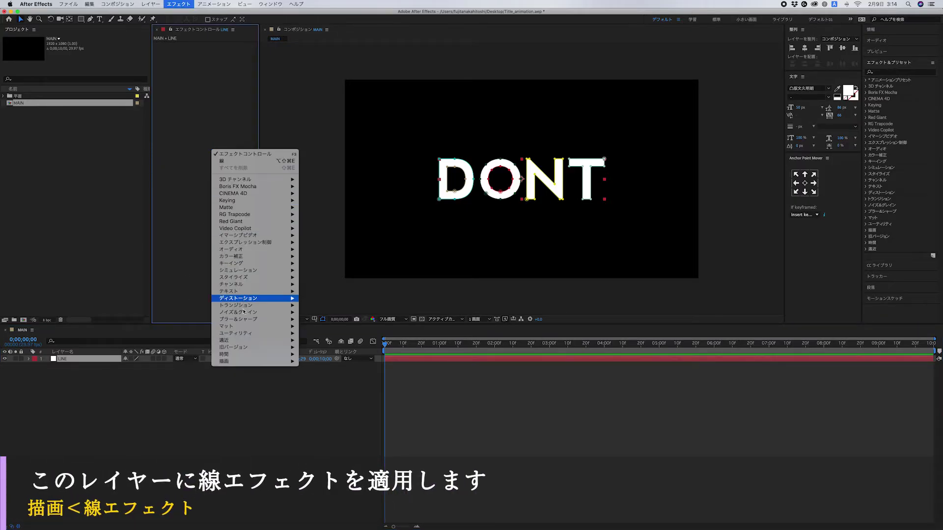
Apply the Stroke effect to LINE with brush hardness 100% and spacing 0%
{"action": "mouse_move", "coordinate": [260, 362]}
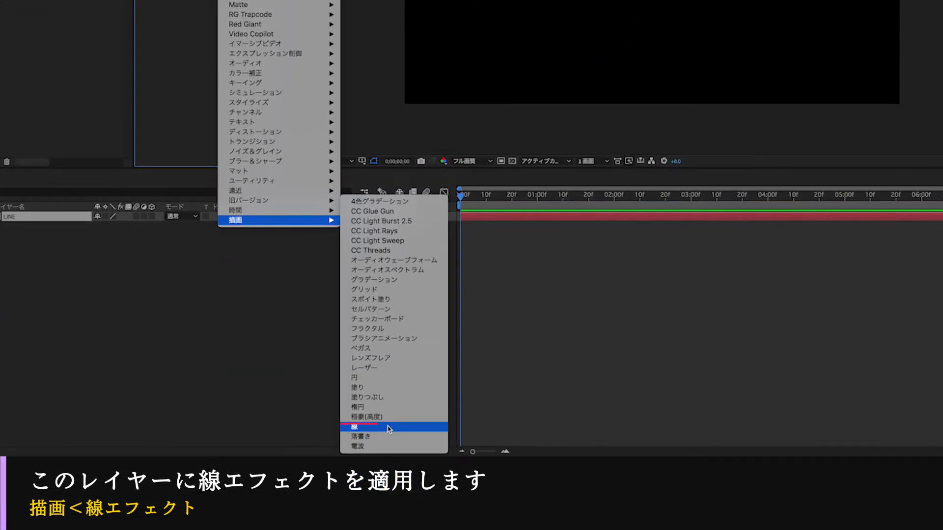
{"action": "left_click", "coordinate": [390, 428]}
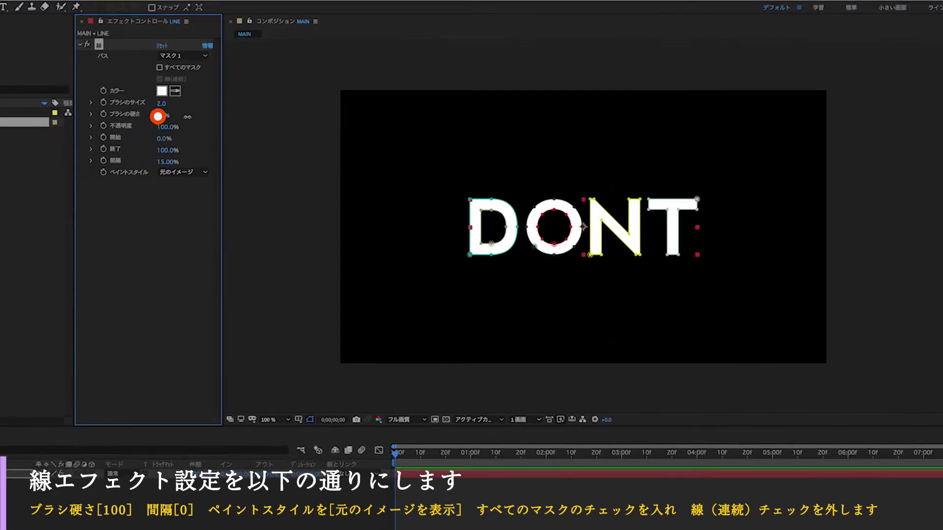
{"action": "left_click", "coordinate": [160, 116]}
{"action": "type", "text": "100"}
{"action": "key", "text": "Return"}
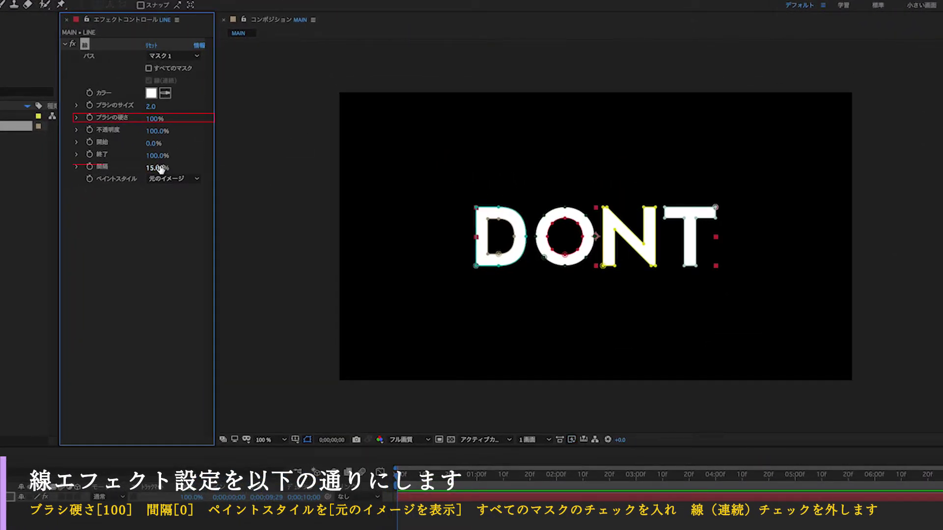
{"action": "left_click", "coordinate": [160, 169]}
{"action": "type", "text": "0"}
{"action": "key", "text": "Return"}
Set Stroke paint style to 元のイメージを表示, enable All Masks, disable Stroke Sequentially
{"action": "left_click", "coordinate": [164, 179]}
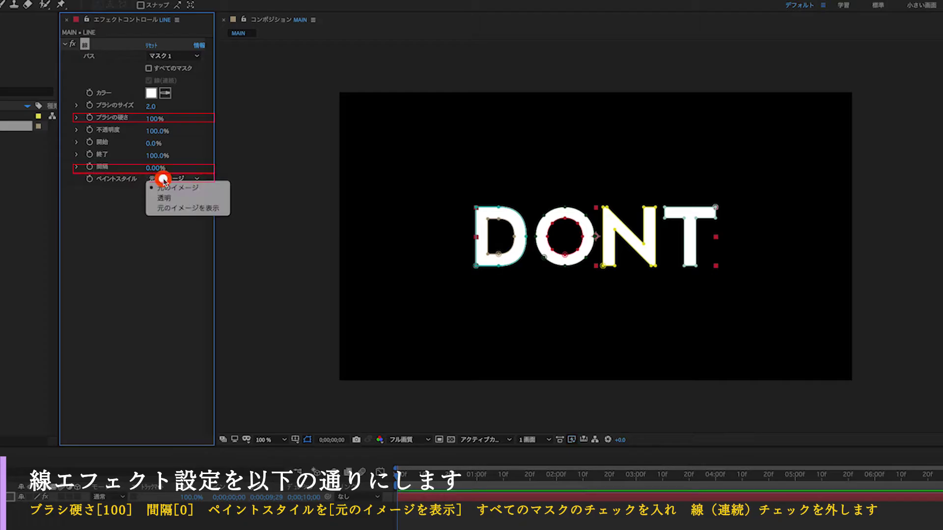
{"action": "left_click", "coordinate": [181, 209]}
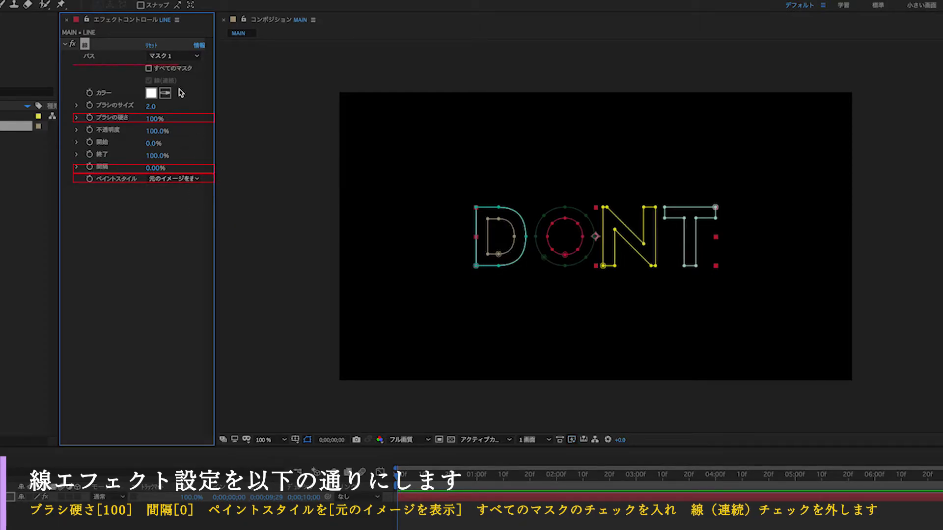
{"action": "left_click", "coordinate": [149, 69]}
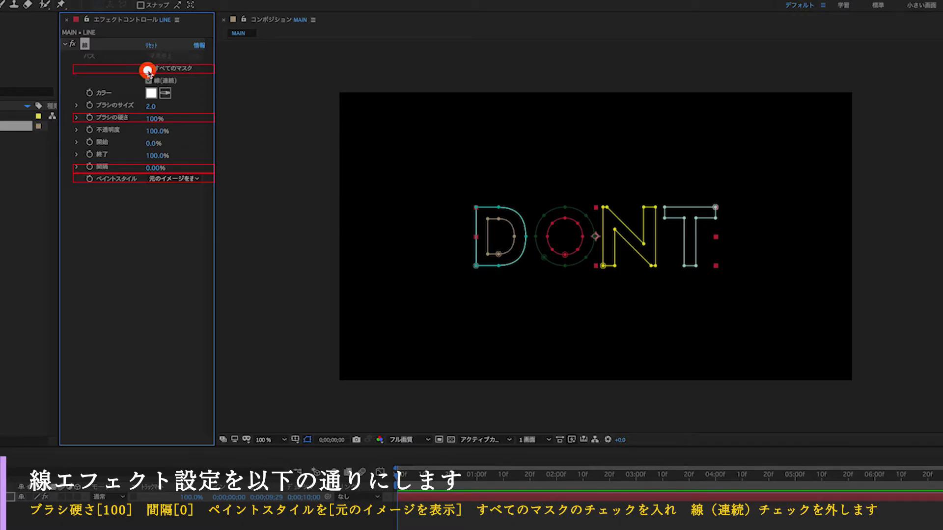
{"action": "left_click", "coordinate": [148, 80]}
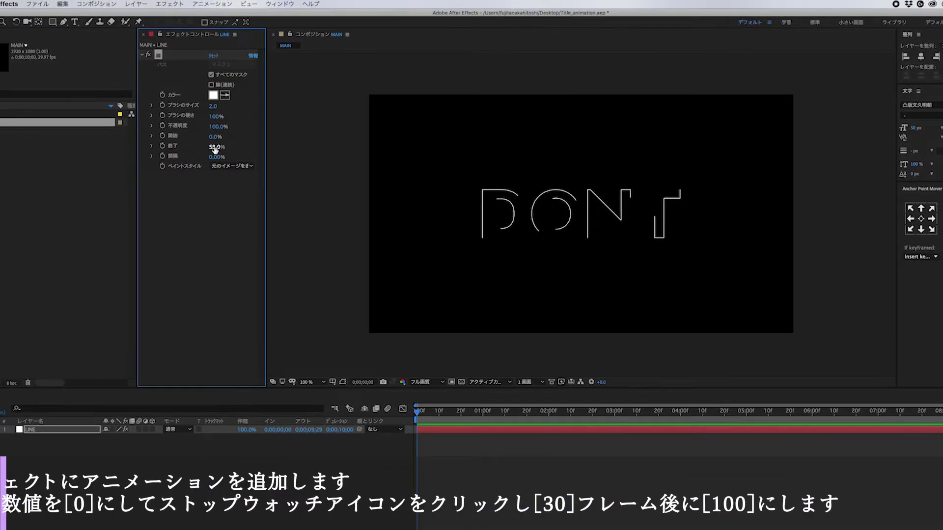
Keyframe LINE's stroke end from 0% to 100% over 30 frames, then duplicate LINE
{"action": "left_click_drag", "start_coordinate": [201, 147], "coordinate": [177, 147]}
{"action": "left_click", "coordinate": [162, 146]}
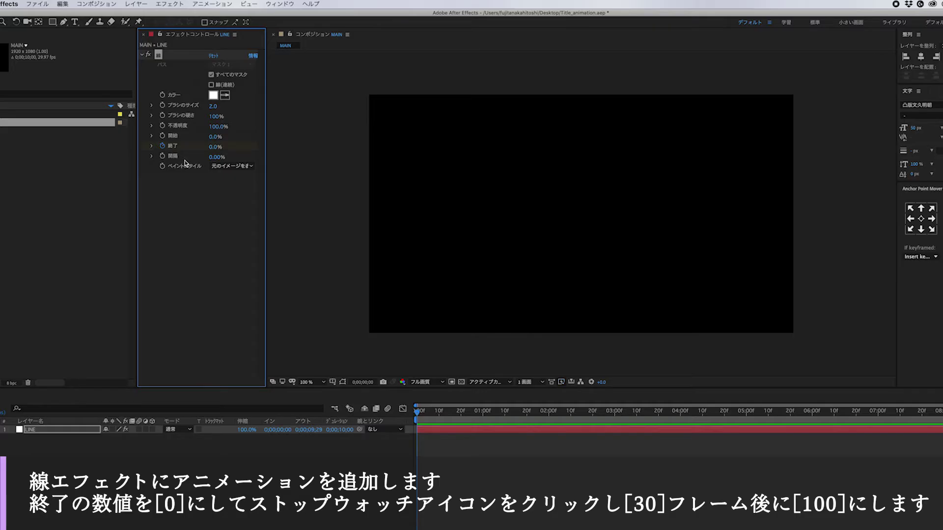
{"action": "key", "text": "shift+Page_Down"}
{"action": "key", "text": "shift+Page_Down"}
{"action": "key", "text": "shift+Page_Down"}
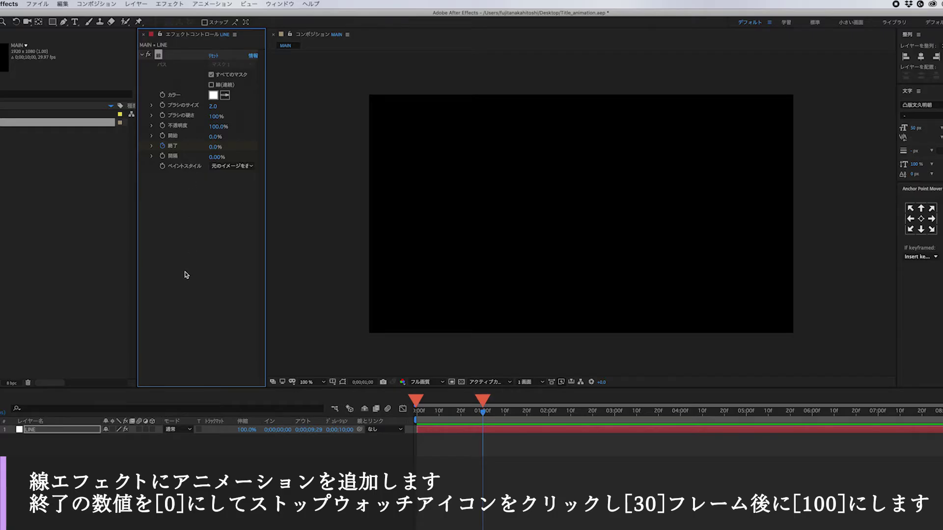
{"action": "left_click", "coordinate": [212, 145]}
{"action": "left_click_drag", "start_coordinate": [212, 145], "coordinate": [275, 147]}
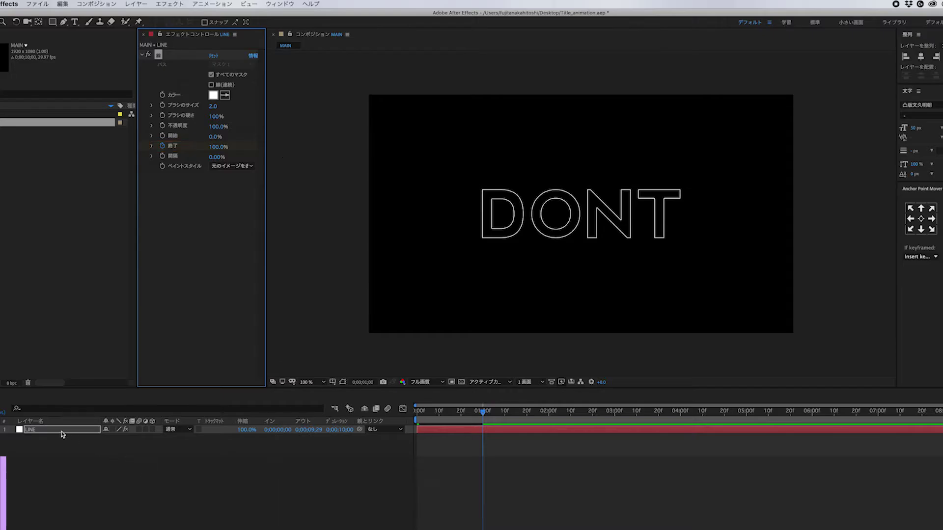
{"action": "left_click", "coordinate": [96, 431]}
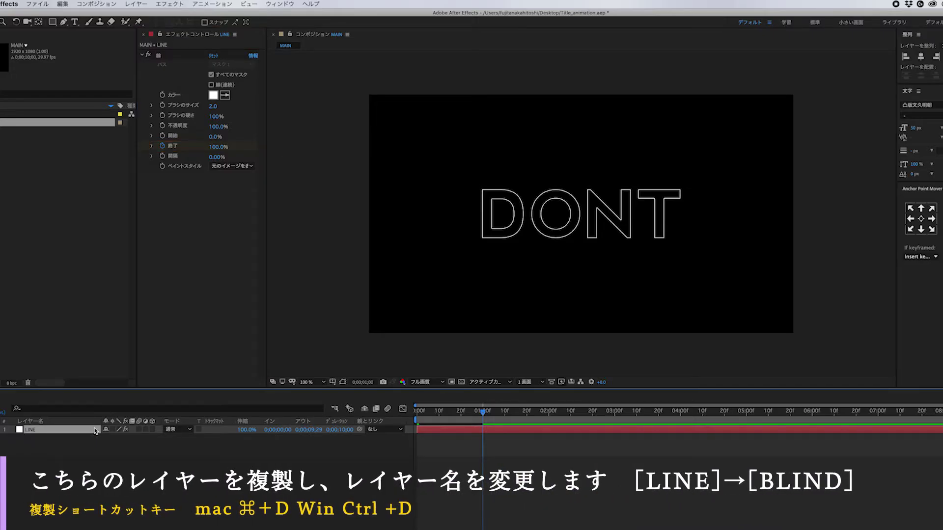
{"action": "key", "text": "super+d"}
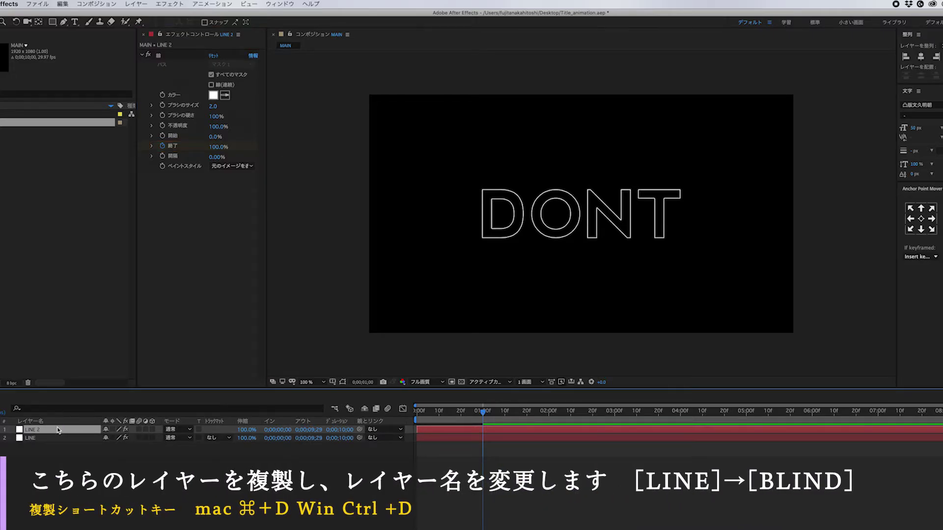
Rename the duplicate layer BLIND and delete its Stroke effect
{"action": "key", "text": "Return"}
{"action": "type", "text": "B"}
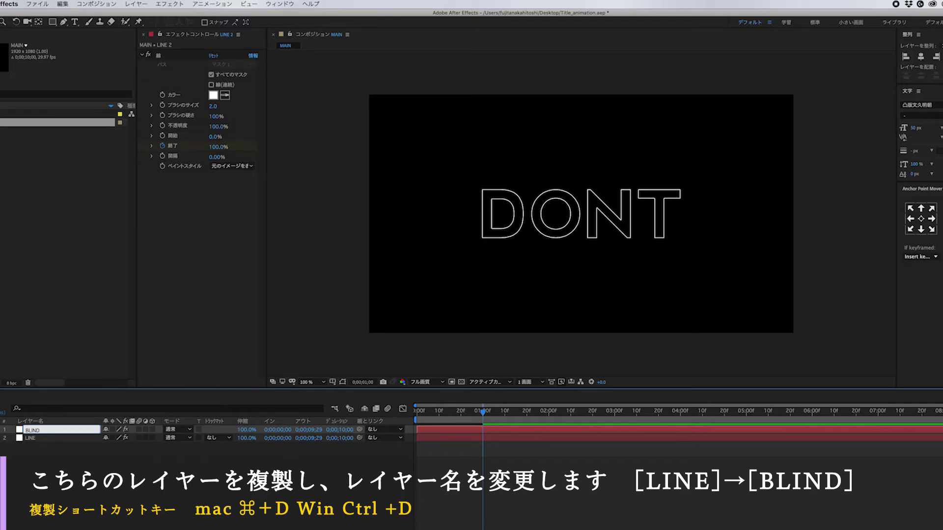
{"action": "left_click", "coordinate": [168, 330]}
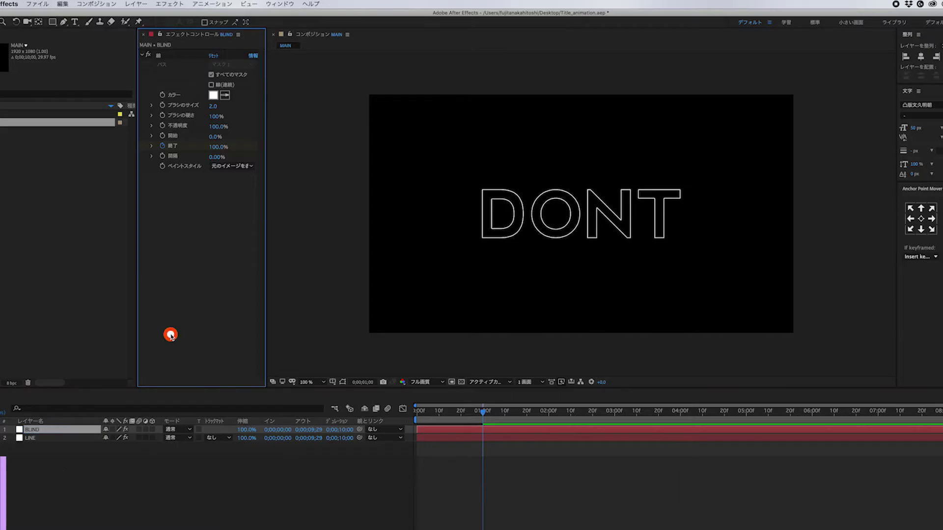
{"action": "left_click", "coordinate": [161, 54]}
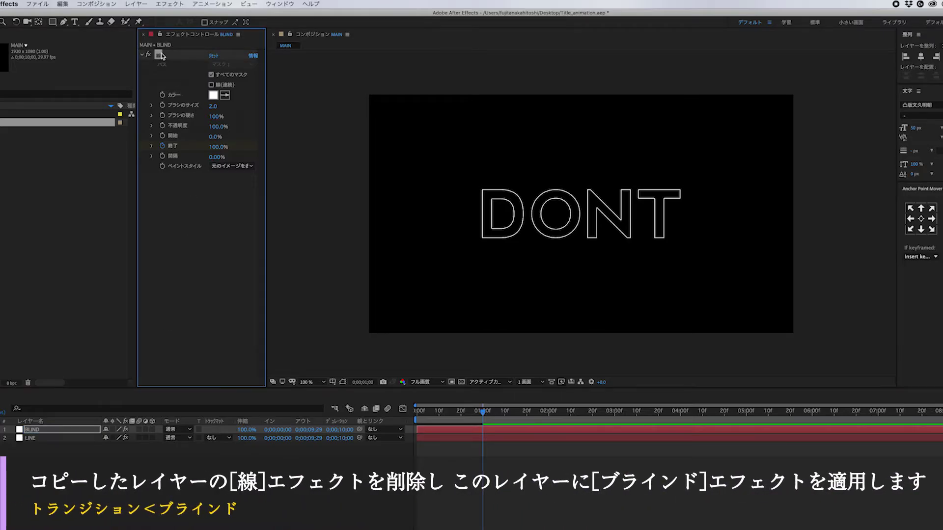
{"action": "key", "text": "Delete"}
Apply the Blinds (ブラインド) transition effect to BLIND
{"action": "right_click", "coordinate": [192, 201]}
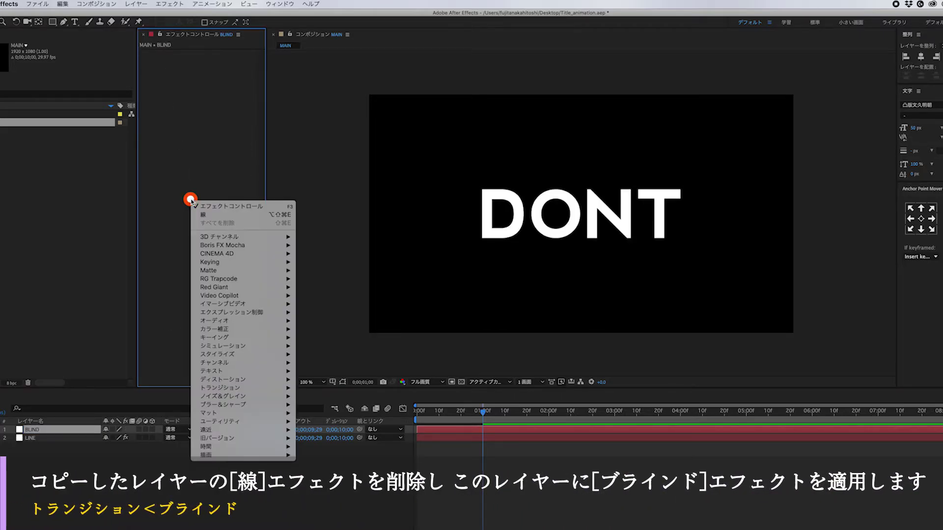
{"action": "mouse_move", "coordinate": [243, 392]}
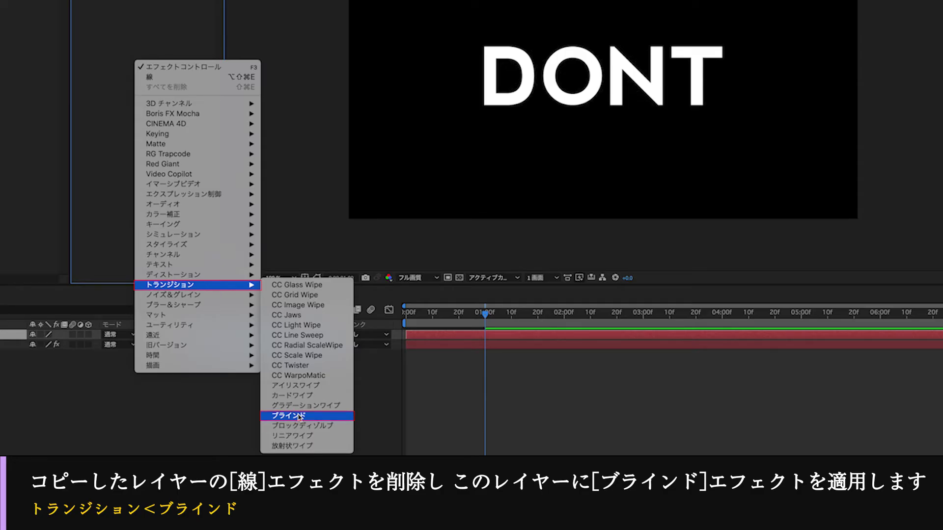
{"action": "left_click", "coordinate": [299, 417]}
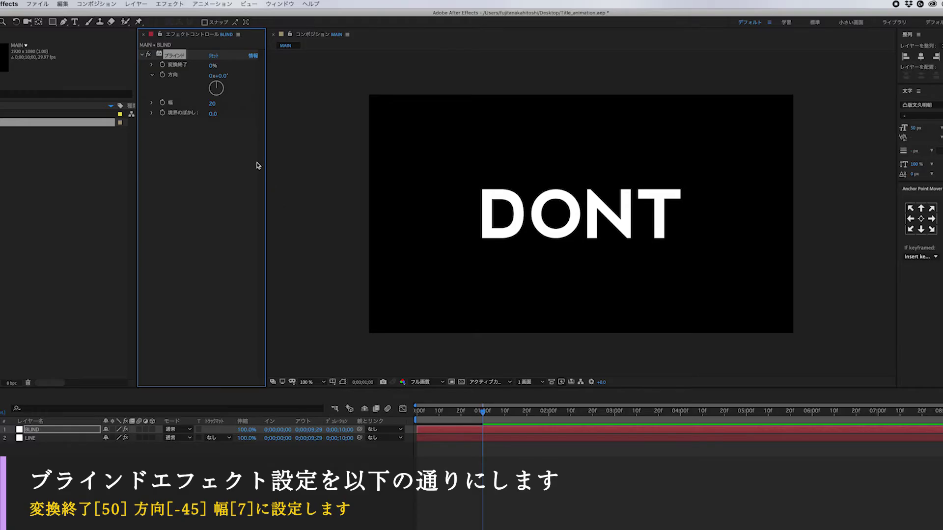
Set the Blinds completion to 50% and direction to -45°
{"action": "left_click_drag", "start_coordinate": [211, 67], "coordinate": [235, 64]}
{"action": "left_click", "coordinate": [211, 66]}
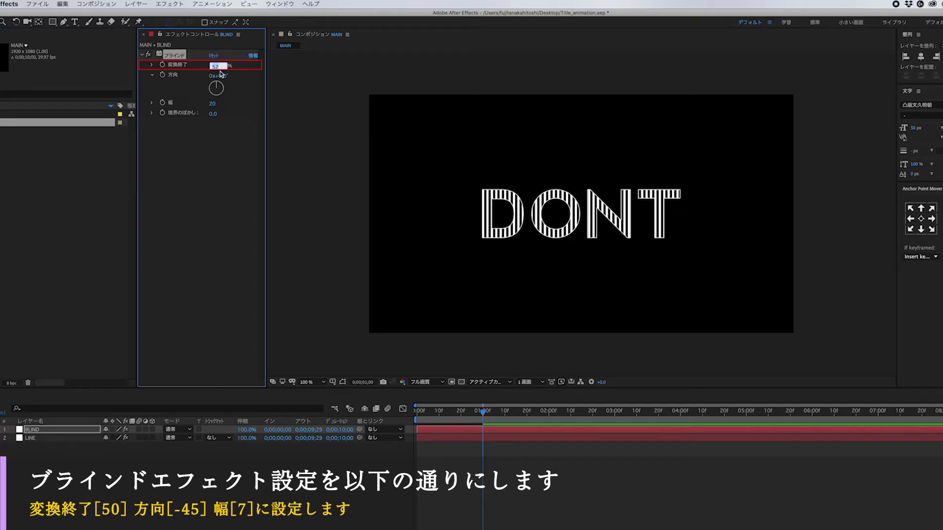
{"action": "type", "text": "50"}
{"action": "key", "text": "Return"}
{"action": "left_click", "coordinate": [222, 77]}
{"action": "type", "text": "-"}
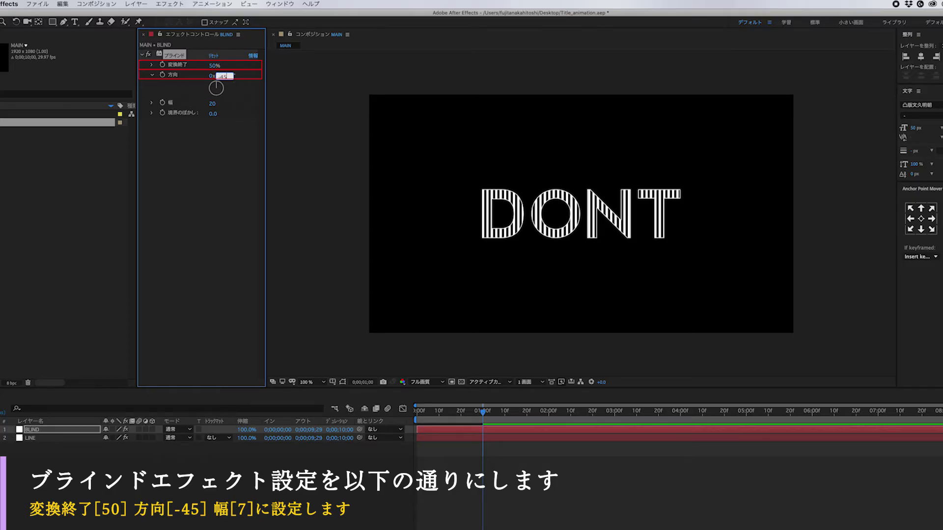
{"action": "type", "text": "45"}
{"action": "key", "text": "Return"}
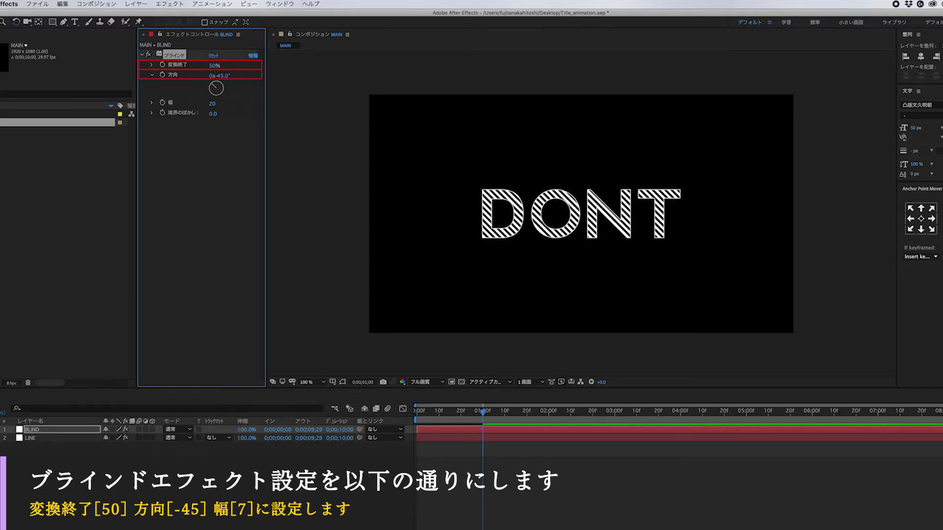
Set the Blinds width to 7 for thin diagonal stripes
{"action": "left_click", "coordinate": [213, 105]}
{"action": "type", "text": "1"}
{"action": "left_click", "coordinate": [224, 126]}
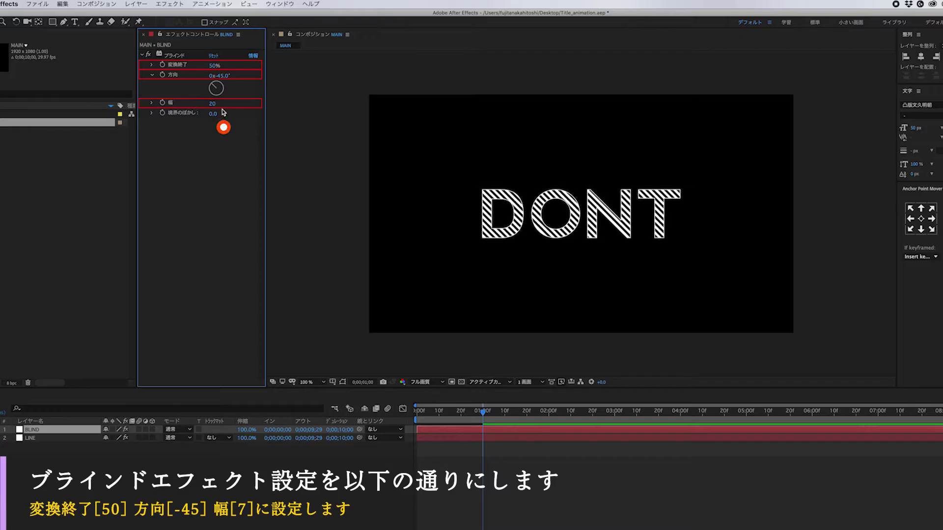
{"action": "left_click_drag", "start_coordinate": [202, 103], "coordinate": [205, 103]}
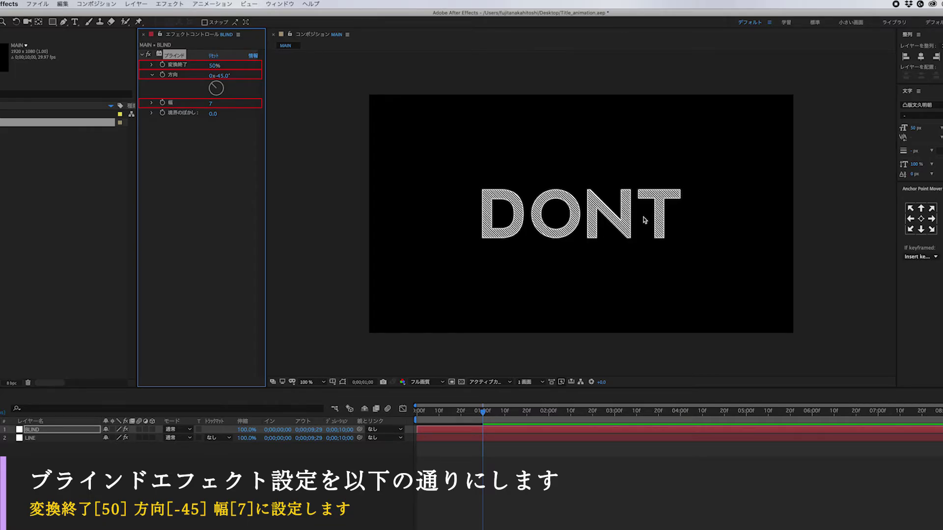
{"action": "right_click", "coordinate": [205, 180]}
Apply a Linear Wipe to BLIND with a 45° wipe angle and 100% completion
{"action": "mouse_move", "coordinate": [227, 277]}
{"action": "mouse_move", "coordinate": [235, 365]}
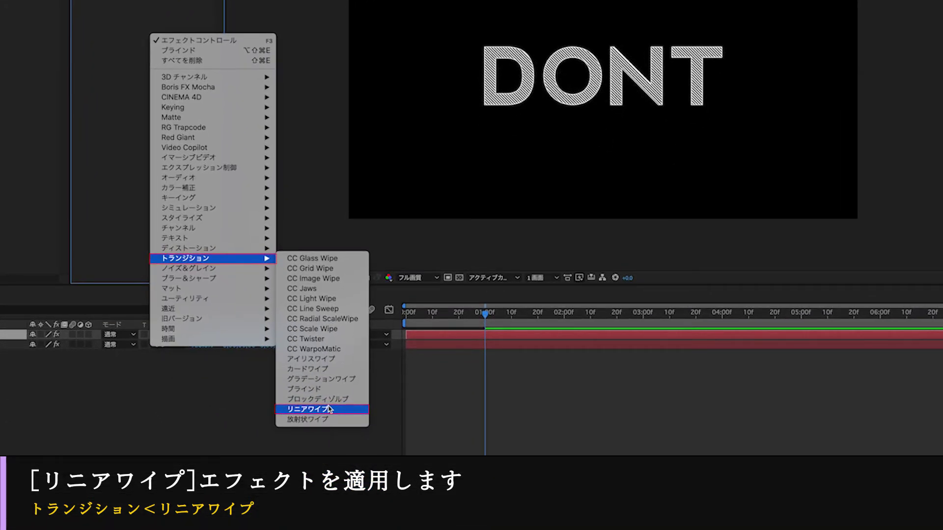
{"action": "left_click", "coordinate": [329, 409]}
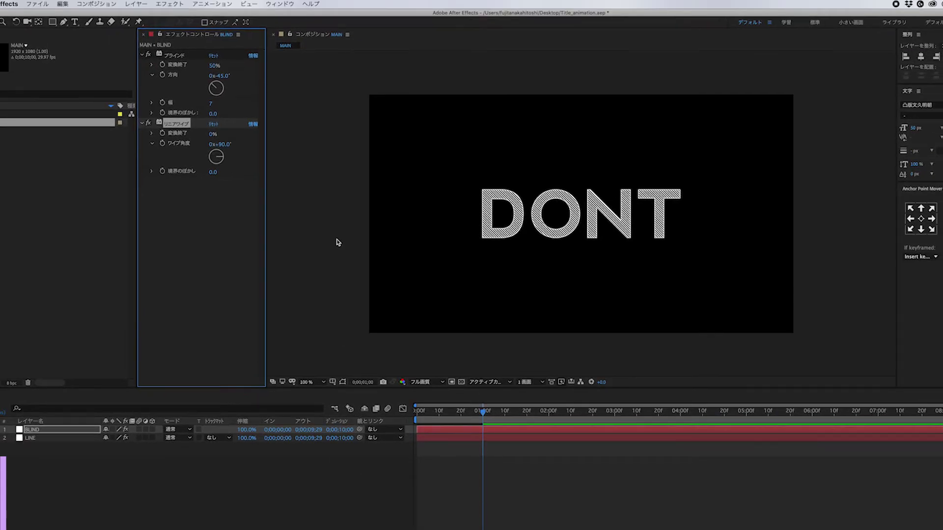
{"action": "left_click", "coordinate": [223, 145]}
{"action": "type", "text": "45"}
{"action": "key", "text": "Return"}
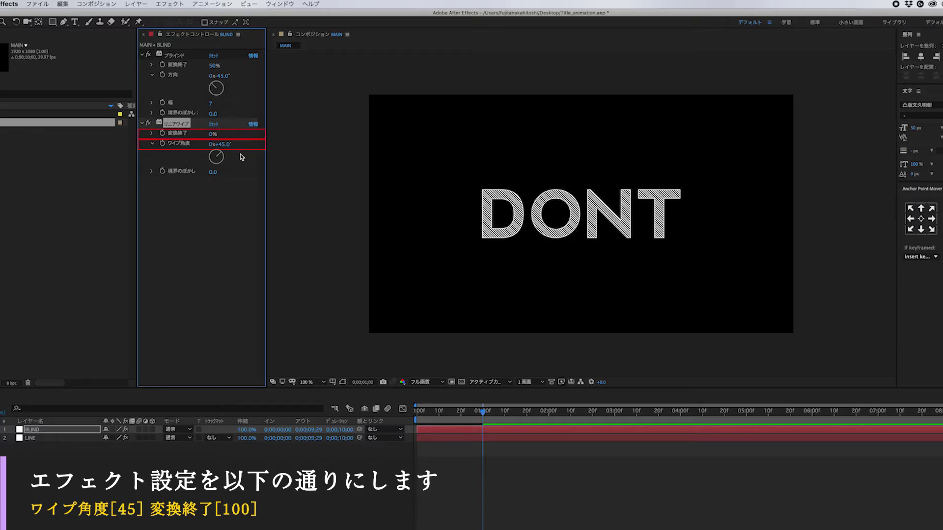
{"action": "left_click", "coordinate": [212, 134]}
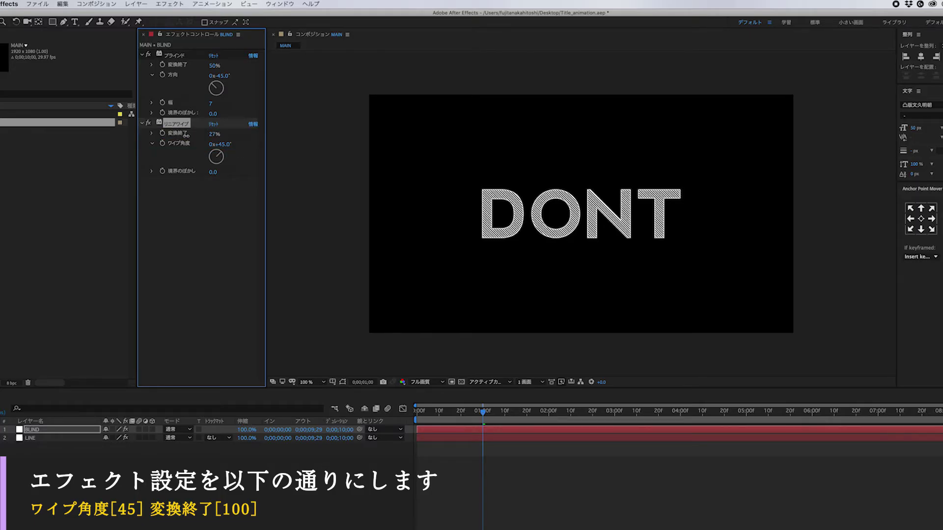
{"action": "left_click_drag", "start_coordinate": [212, 134], "coordinate": [234, 137]}
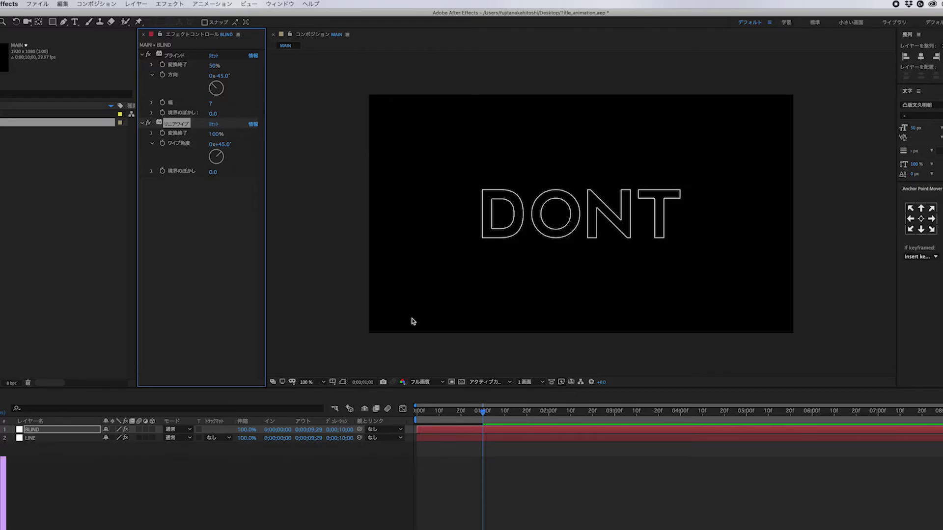
Keyframe the wipe completion from 100% at frame 0 to 0% at 01:15
{"action": "left_click_drag", "start_coordinate": [484, 413], "coordinate": [417, 414]}
{"action": "left_click", "coordinate": [260, 178]}
{"action": "key", "text": "space"}
{"action": "key", "text": "shift+Page_Down"}
{"action": "key", "text": "Page_Down"}
{"action": "key", "text": "Page_Down"}
{"action": "key", "text": "Page_Down"}
{"action": "key", "text": "Page_Down"}
{"action": "key", "text": "Page_Down"}
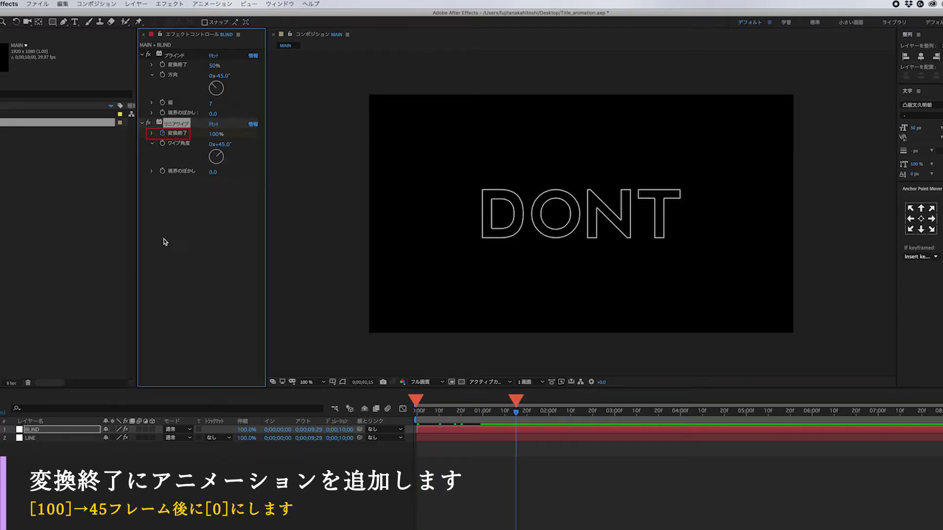
{"action": "left_click_drag", "start_coordinate": [219, 135], "coordinate": [171, 134]}
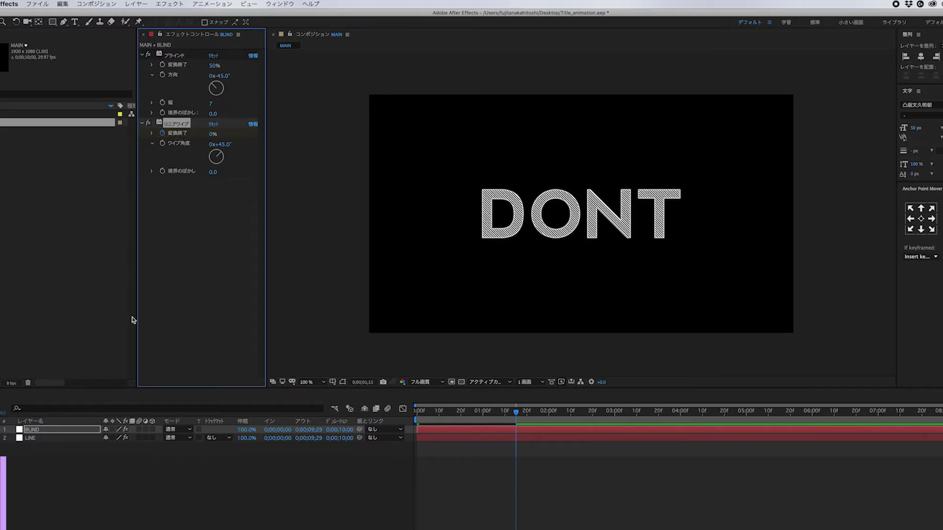
{"action": "left_click", "coordinate": [519, 438], "text": "shift"}
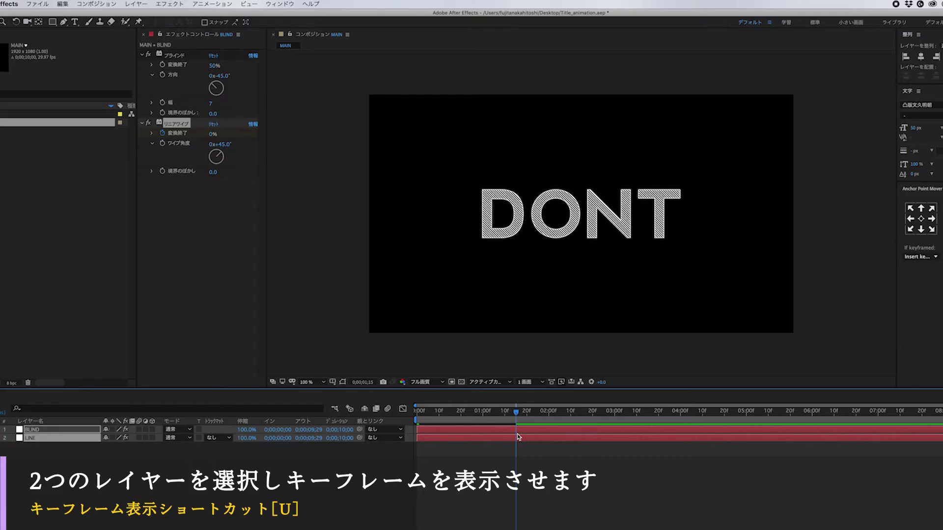
Reveal and select all keyframes of the BLIND and LINE layers
{"action": "key", "text": "u"}
{"action": "left_click_drag", "start_coordinate": [523, 438], "coordinate": [406, 477]}
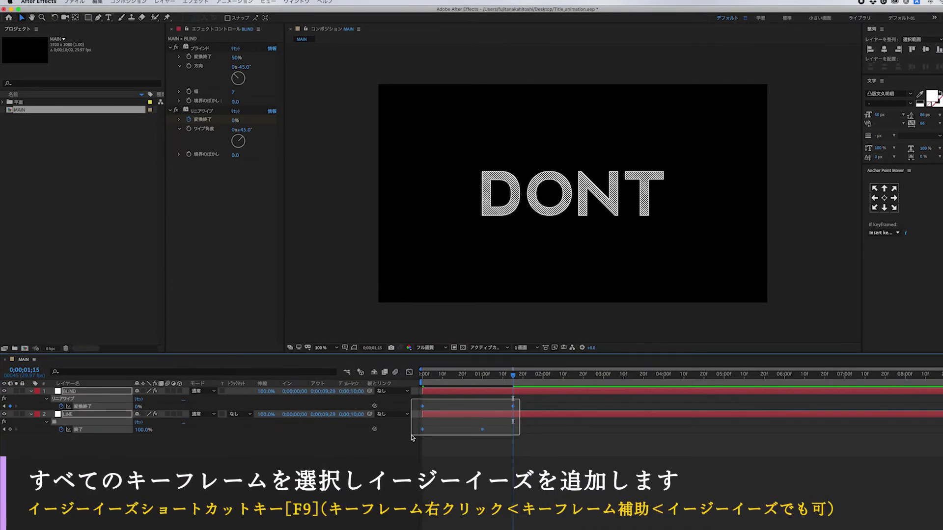
{"action": "left_click_drag", "start_coordinate": [411, 437], "coordinate": [411, 437]}
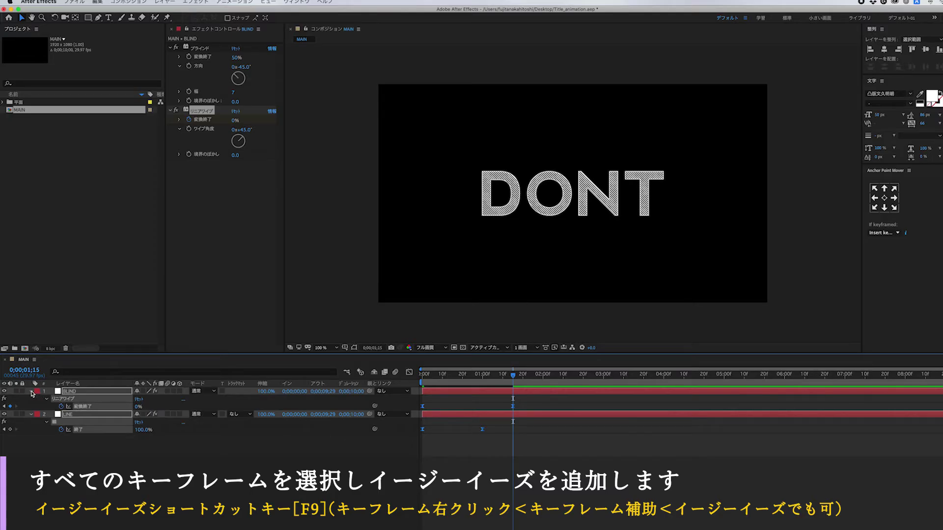
{"action": "key", "text": "u"}
Duplicate the BLIND layer and name the copy MATTE
{"action": "left_click", "coordinate": [106, 396]}
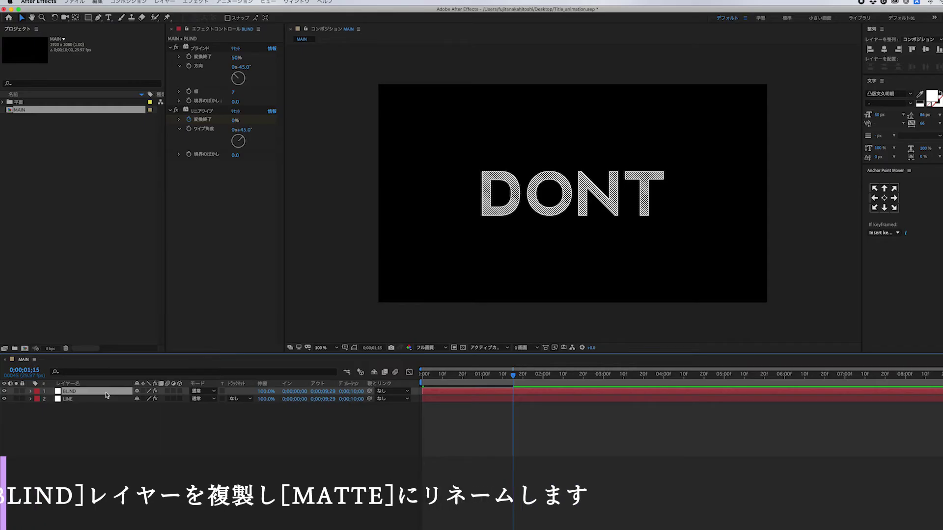
{"action": "key", "text": "cmd+d"}
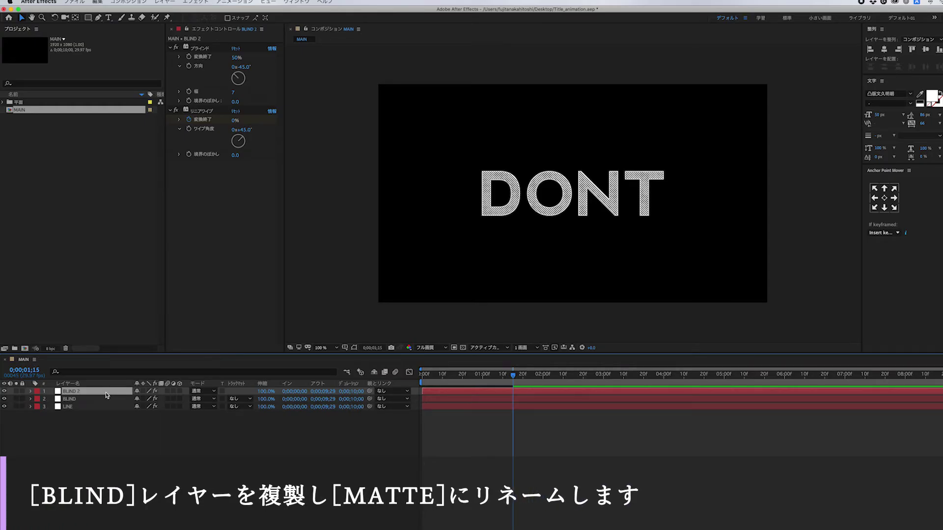
{"action": "key", "text": "Return"}
{"action": "type", "text": "M"}
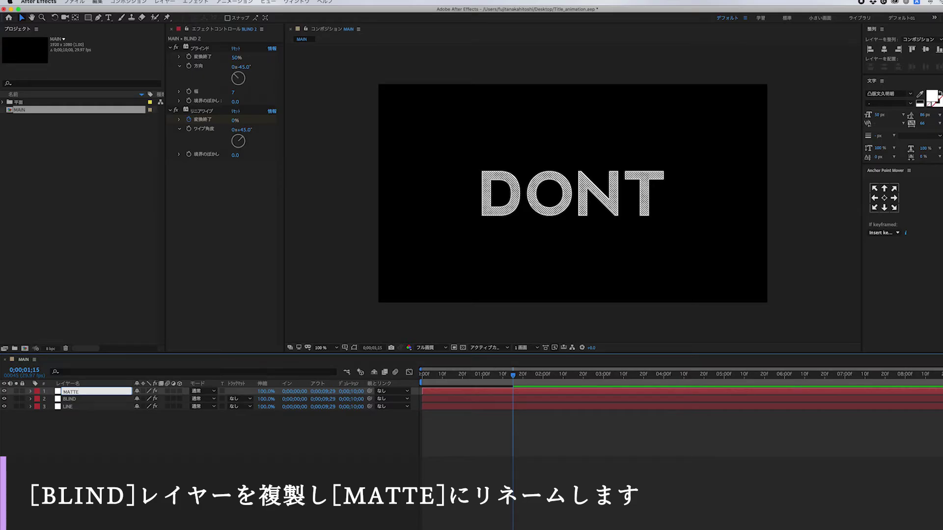
{"action": "type", "text": "ATTE"}
{"action": "left_click", "coordinate": [205, 51]}
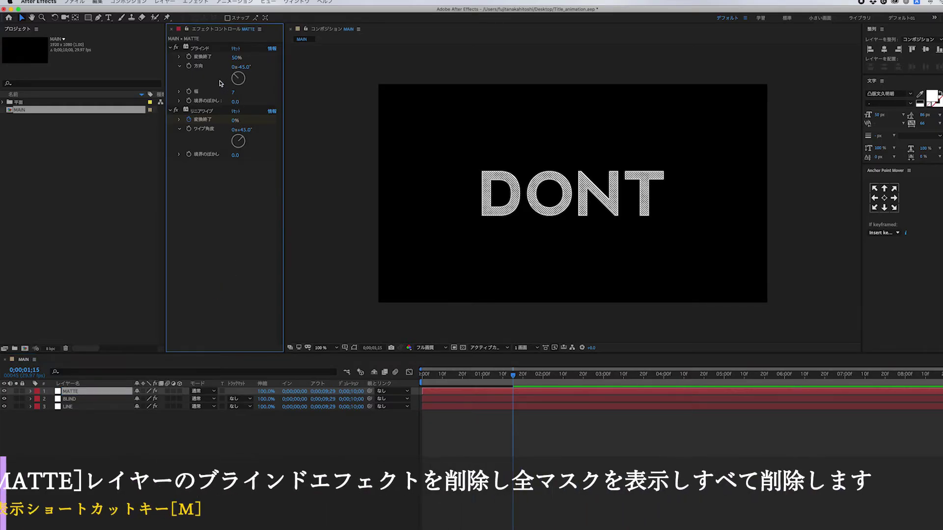
Delete the Blinds effect and Masks 1–6 from MATTE, keeping only the Linear Wipe
{"action": "left_click", "coordinate": [206, 51]}
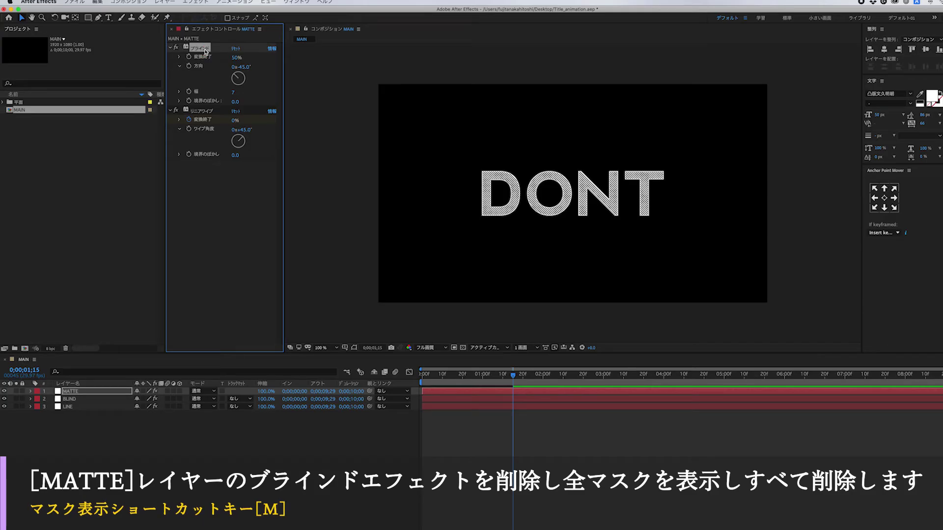
{"action": "key", "text": "Delete"}
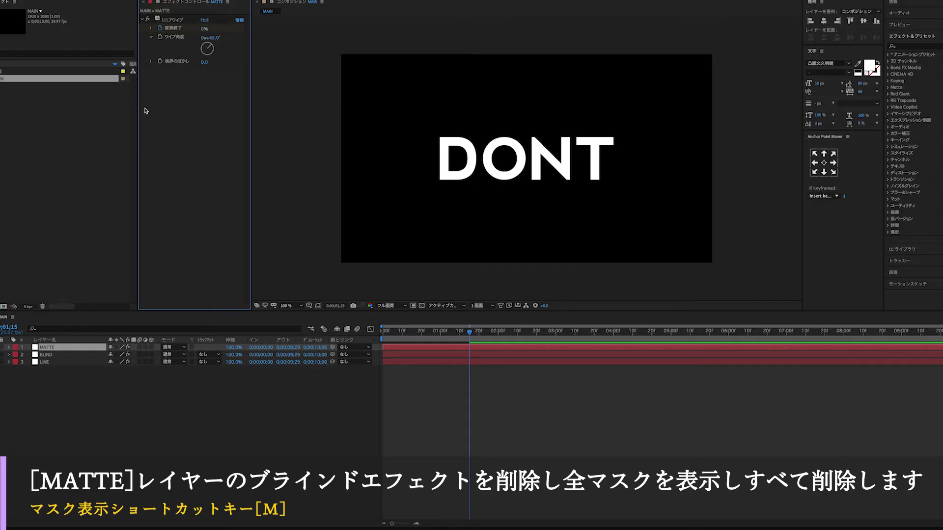
{"action": "left_click", "coordinate": [80, 350]}
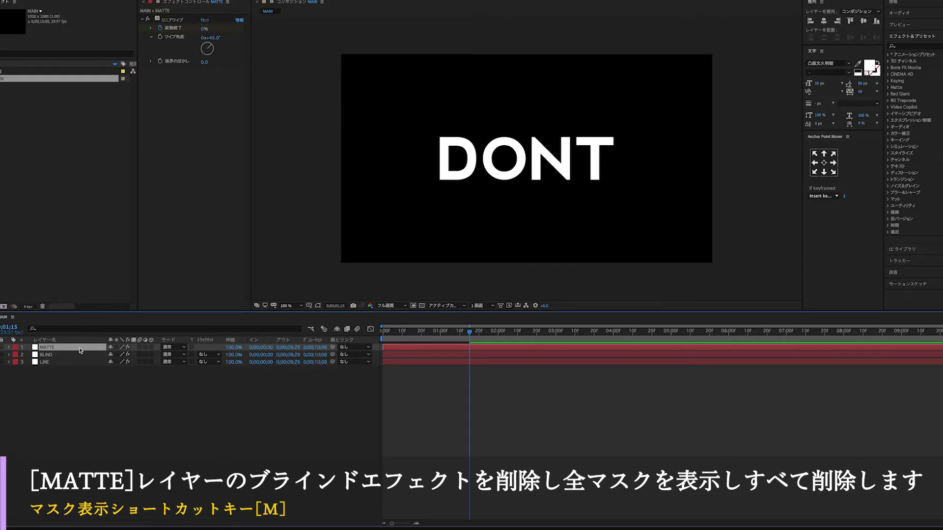
{"action": "key", "text": "m"}
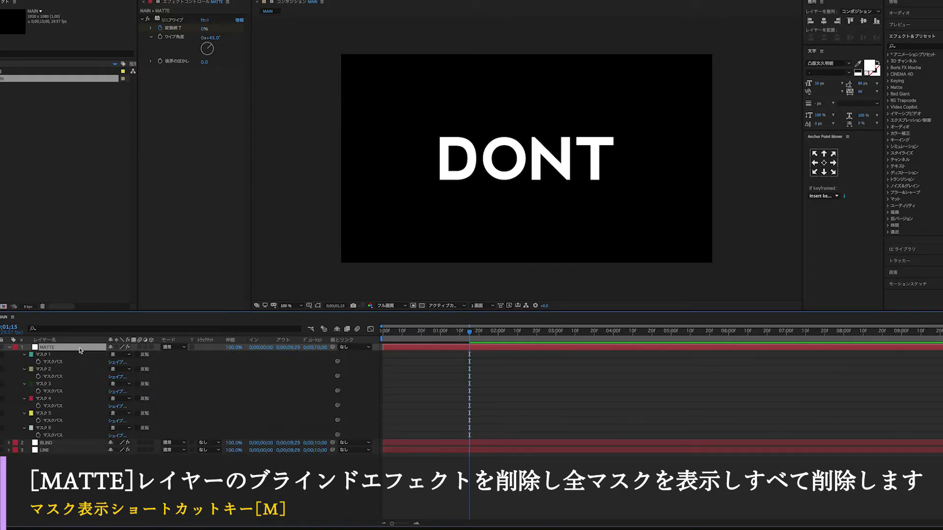
{"action": "left_click", "coordinate": [46, 355]}
{"action": "left_click", "coordinate": [52, 428], "text": "shift"}
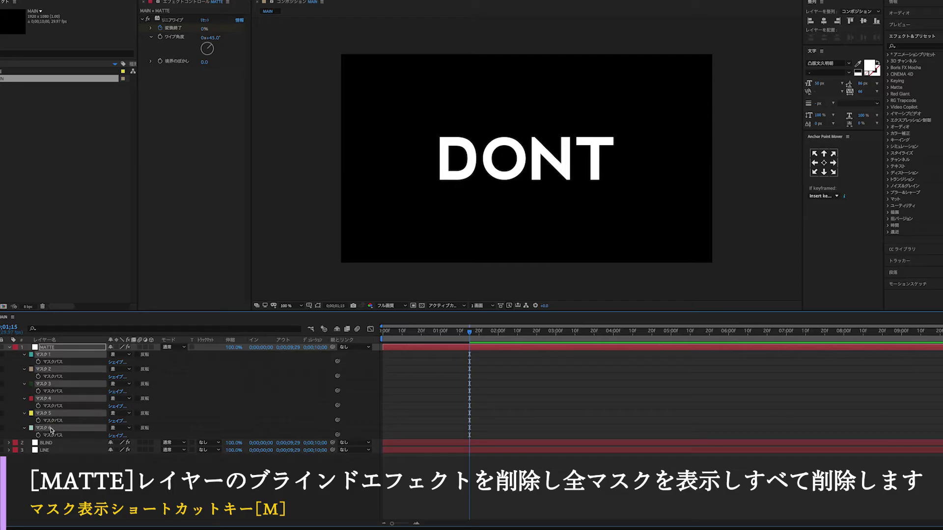
{"action": "key", "text": "Delete"}
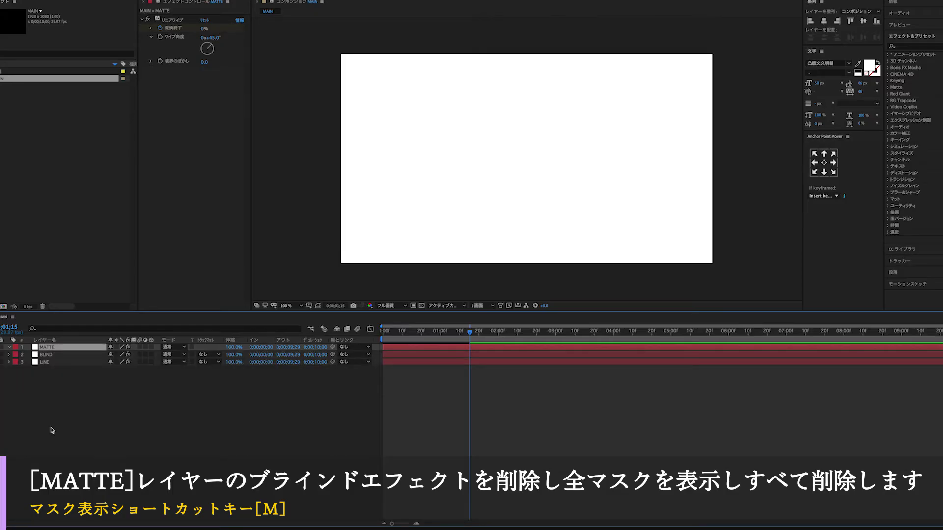
{"action": "left_click_drag", "start_coordinate": [429, 356], "coordinate": [293, 364]}
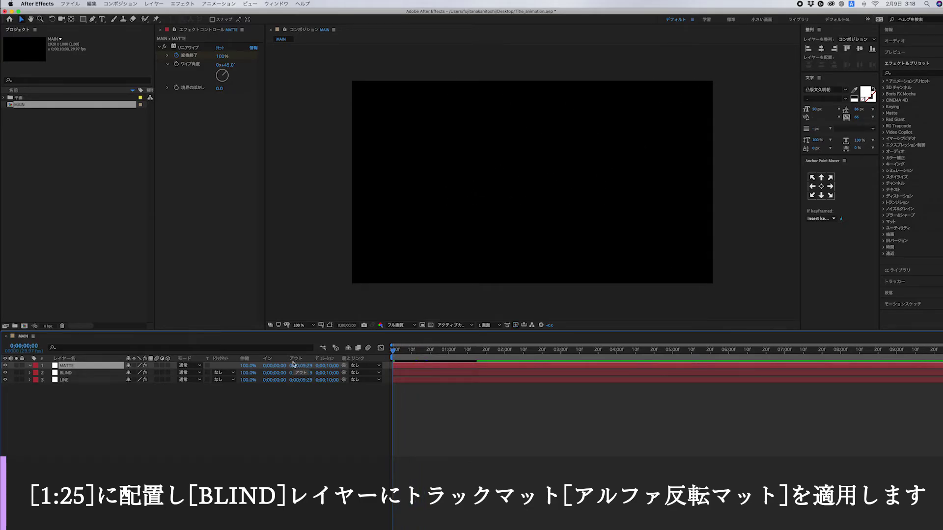
Shift MATTE to start at 1:25 and set it as BLIND's Alpha Inverted Matte
{"action": "left_click_drag", "start_coordinate": [415, 366], "coordinate": [504, 353]}
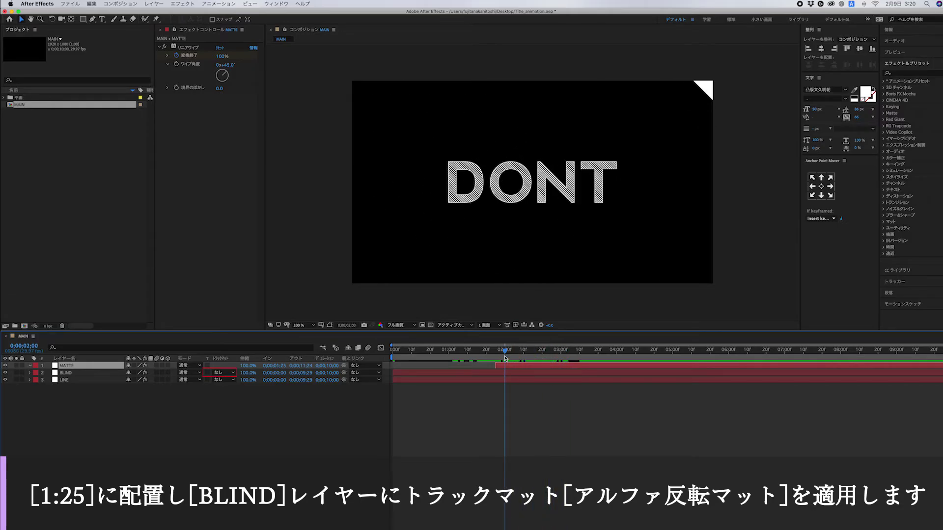
{"action": "left_click", "coordinate": [221, 373]}
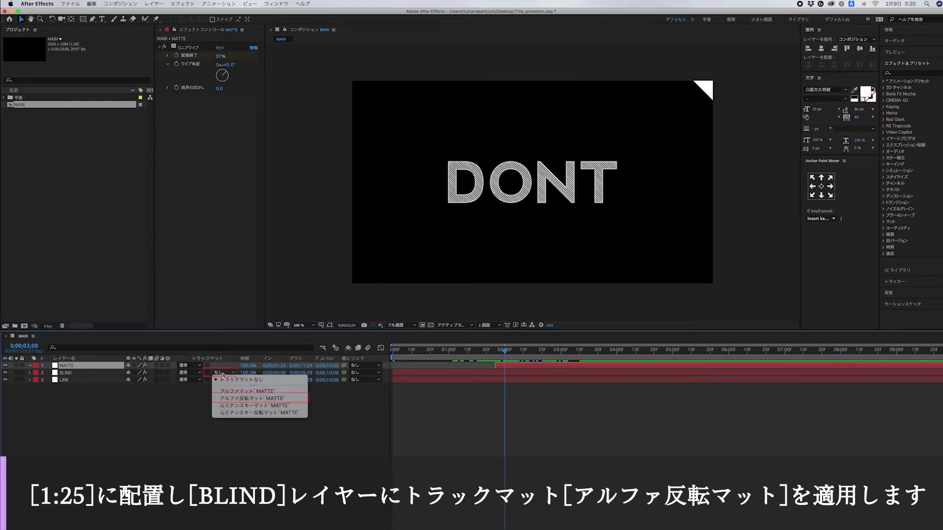
{"action": "left_click", "coordinate": [247, 400]}
{"action": "left_click_drag", "start_coordinate": [452, 354], "coordinate": [532, 354]}
{"action": "left_click", "coordinate": [85, 380]}
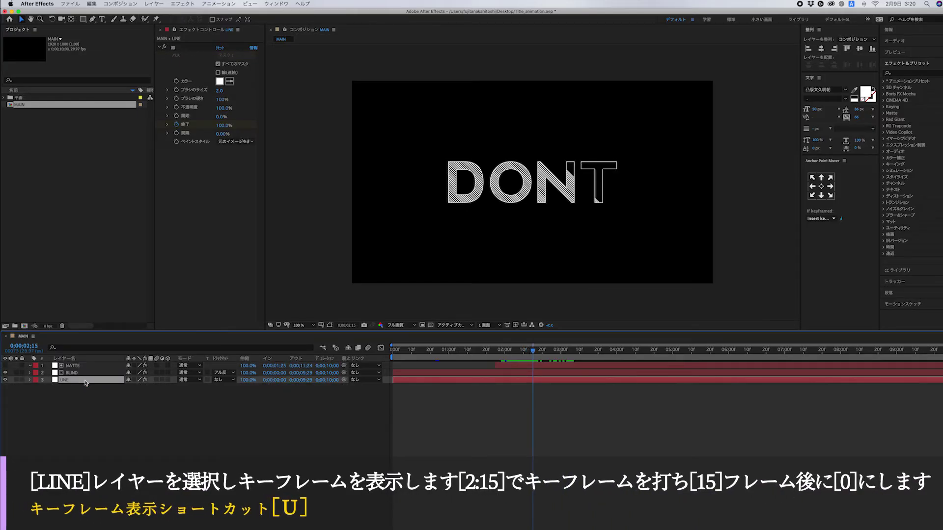
Keyframe LINE's stroke End from 100% at 2:15 to 0% at 3:00, then preview
{"action": "key", "text": "u"}
{"action": "left_click", "coordinate": [11, 395]}
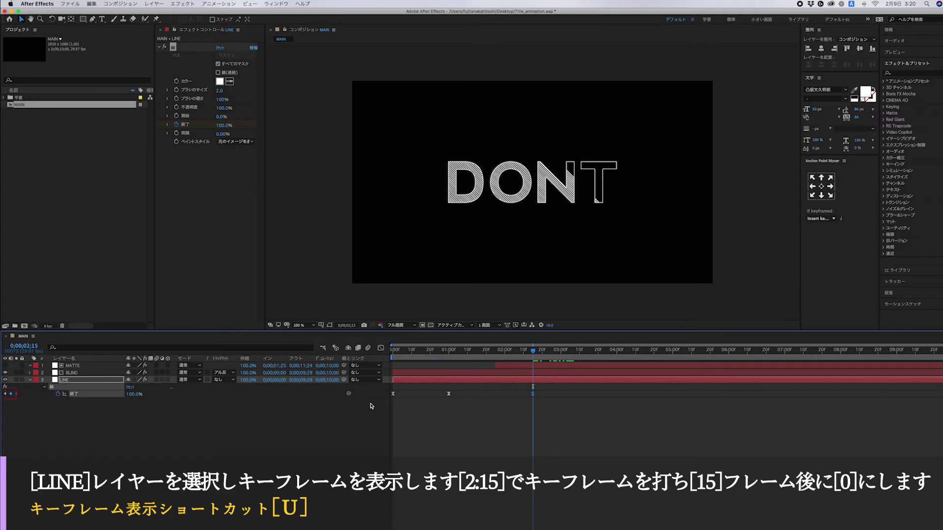
{"action": "key", "text": "Page_Down"}
{"action": "key", "text": "Page_Down"}
{"action": "key", "text": "Page_Down"}
{"action": "key", "text": "Page_Down"}
{"action": "key", "text": "Page_Down"}
{"action": "key", "text": "Page_Down"}
{"action": "key", "text": "Page_Down"}
{"action": "key", "text": "Page_Down"}
{"action": "key", "text": "Page_Down"}
{"action": "key", "text": "Page_Down"}
{"action": "key", "text": "Page_Down"}
{"action": "key", "text": "Page_Down"}
{"action": "key", "text": "Page_Down"}
{"action": "key", "text": "Page_Down"}
{"action": "key", "text": "Page_Down"}
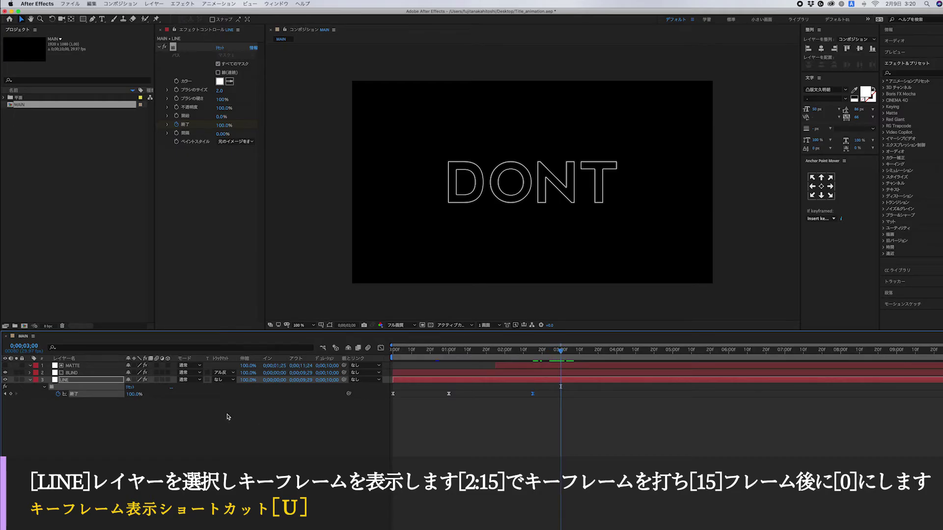
{"action": "left_click_drag", "start_coordinate": [130, 394], "coordinate": [89, 394]}
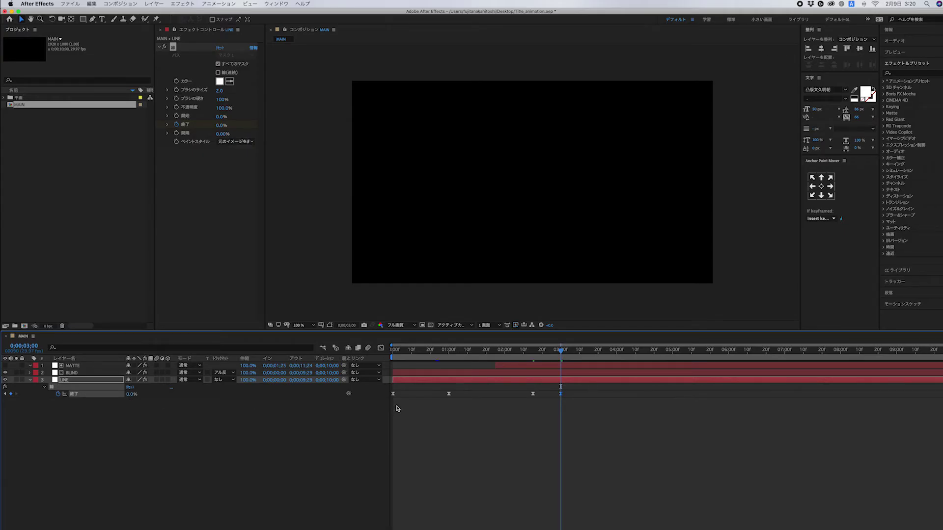
{"action": "key", "text": "u"}
{"action": "left_click", "coordinate": [136, 394]}
{"action": "key", "text": "space"}
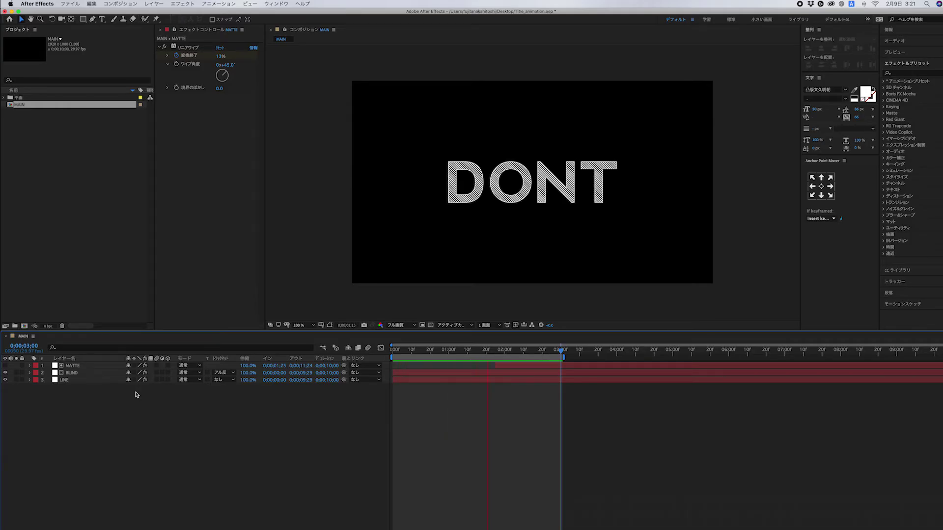
Precompose all three layers into a new comp named DONT
{"action": "key", "text": "space"}
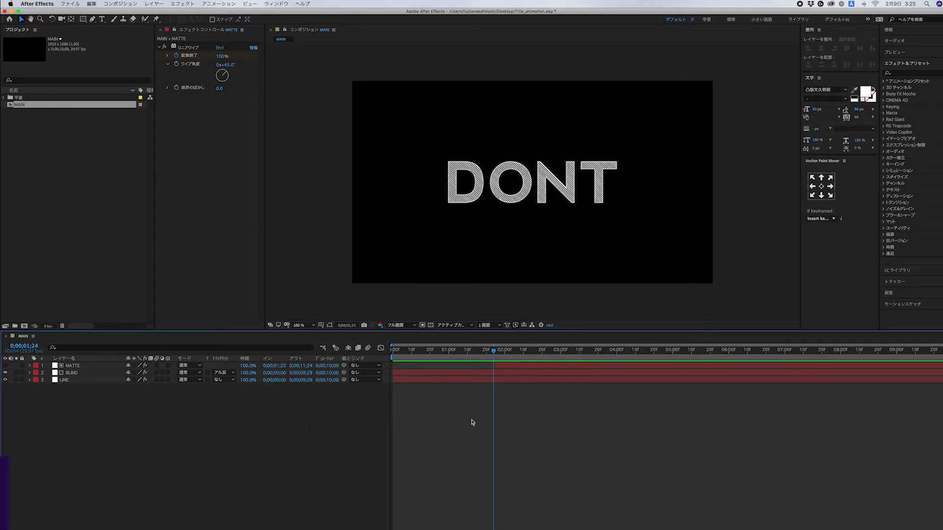
{"action": "key", "text": "super+a"}
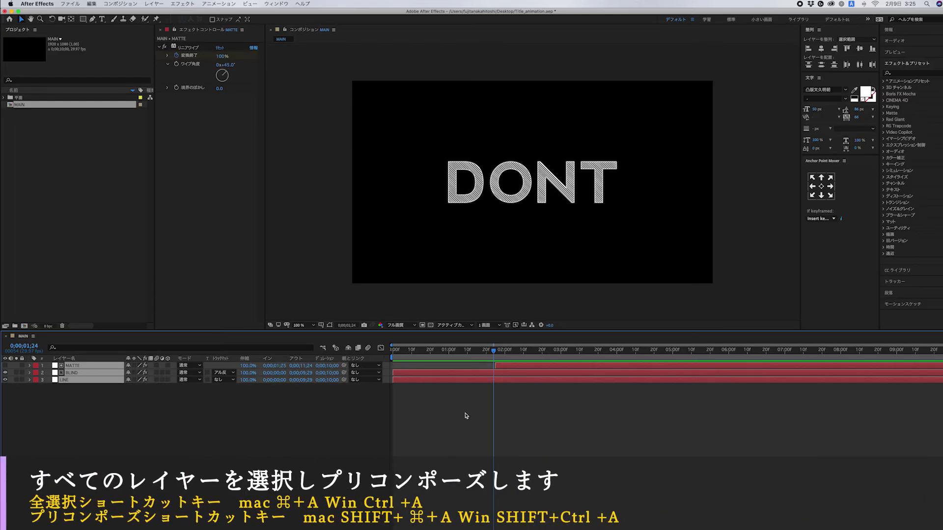
{"action": "key", "text": "shift+super+c"}
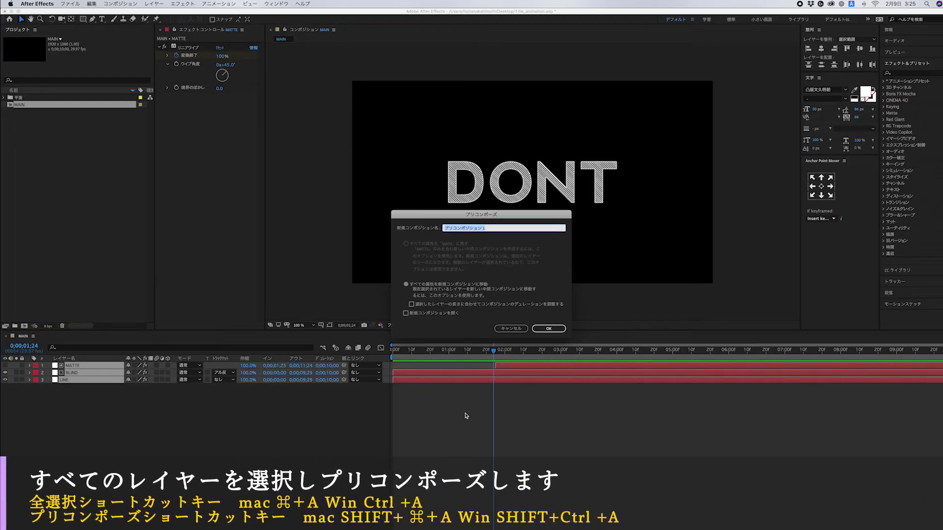
{"action": "type", "text": "DONT"}
{"action": "left_click", "coordinate": [555, 330]}
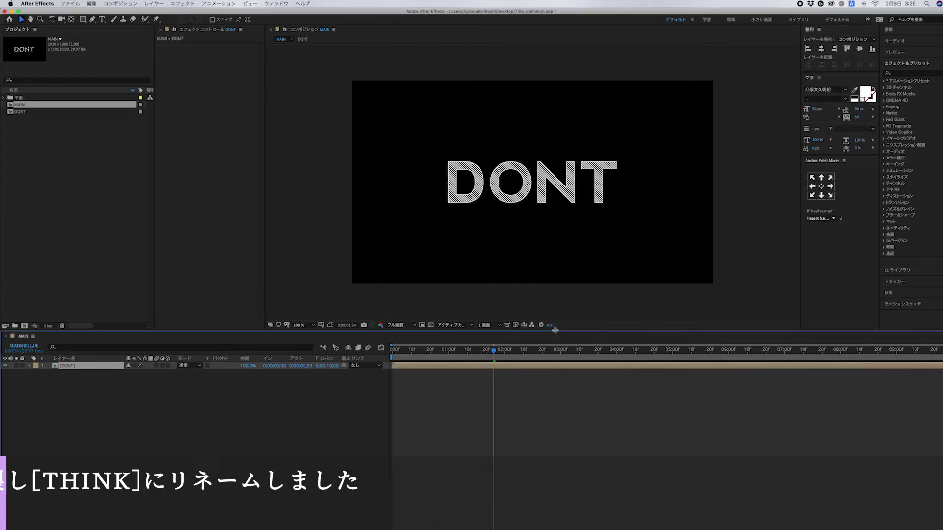
Duplicate the DONT comp in the Project panel and rename the copy THINK
{"action": "left_click", "coordinate": [20, 112]}
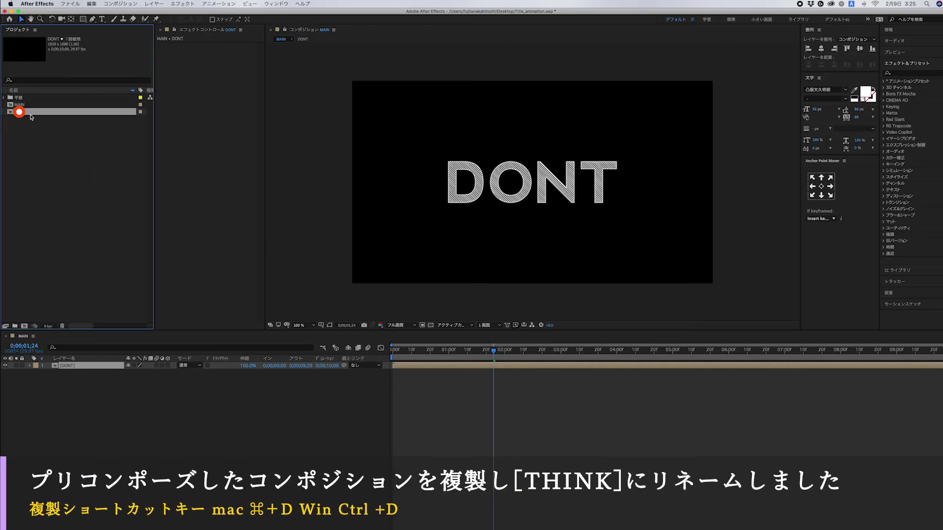
{"action": "key", "text": "super+d"}
{"action": "key", "text": "Return"}
{"action": "type", "text": "T"}
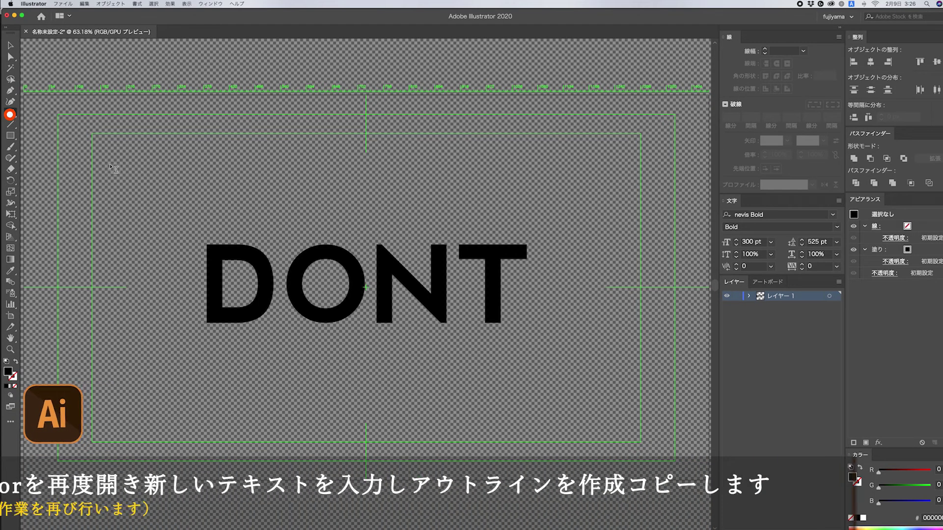
Type the word THINK and place it above DONT on the artboard
{"action": "left_click", "coordinate": [214, 194]}
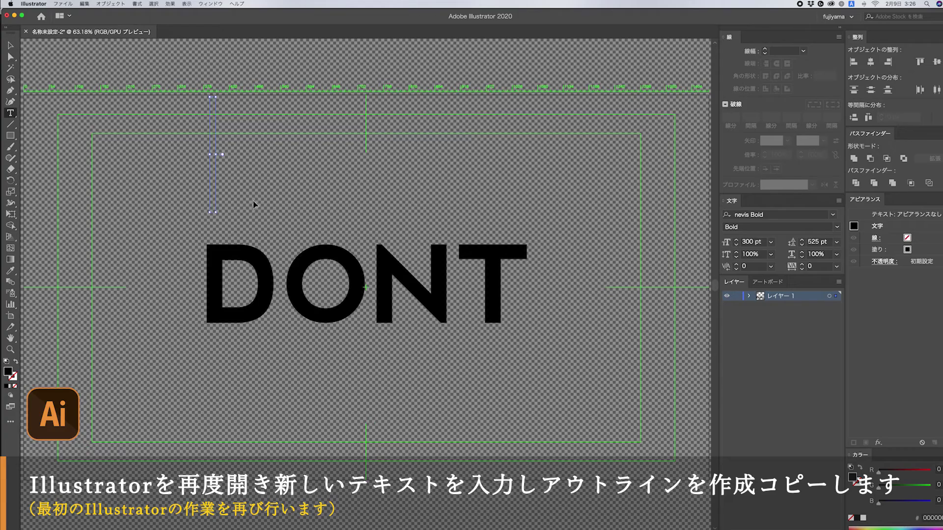
{"action": "type", "text": "THINK"}
{"action": "key", "text": "Escape"}
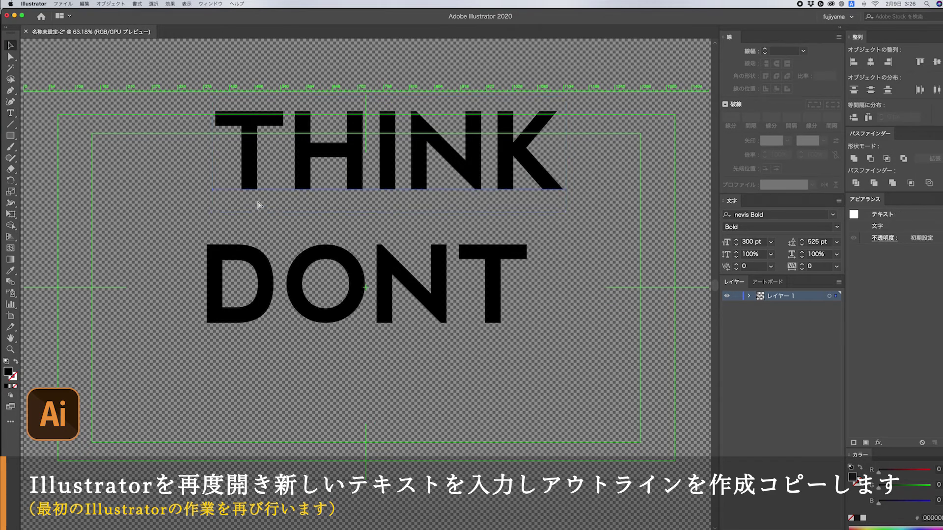
{"action": "left_click_drag", "start_coordinate": [249, 170], "coordinate": [222, 193]}
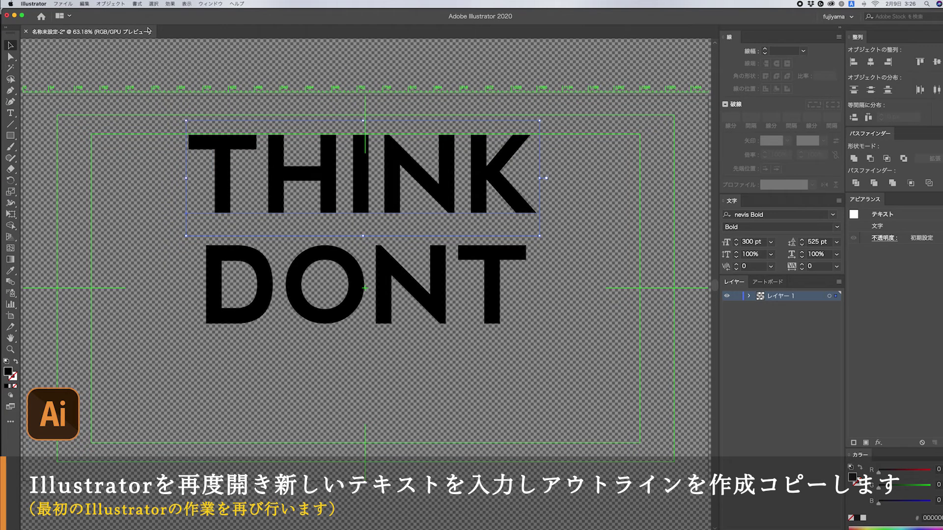
Convert THINK to outlines and copy it to the clipboard
{"action": "left_click", "coordinate": [138, 4]}
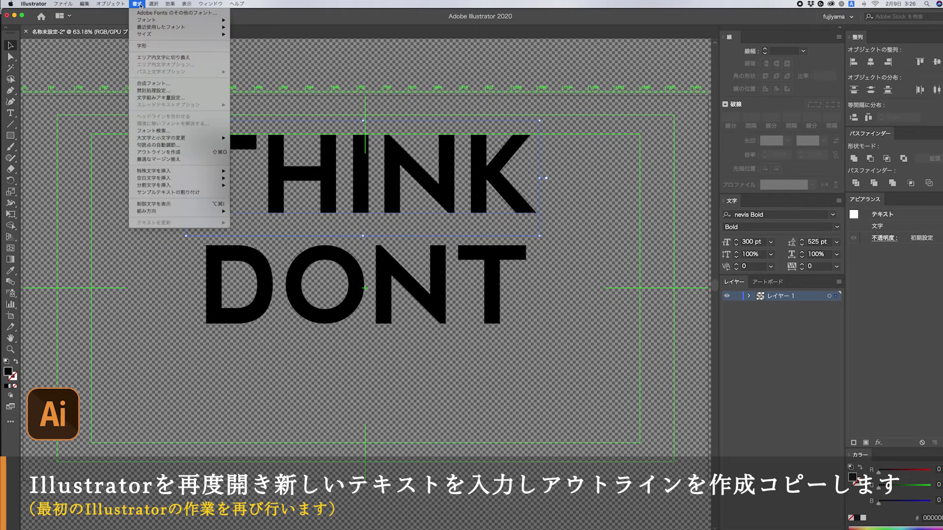
{"action": "left_click", "coordinate": [167, 153]}
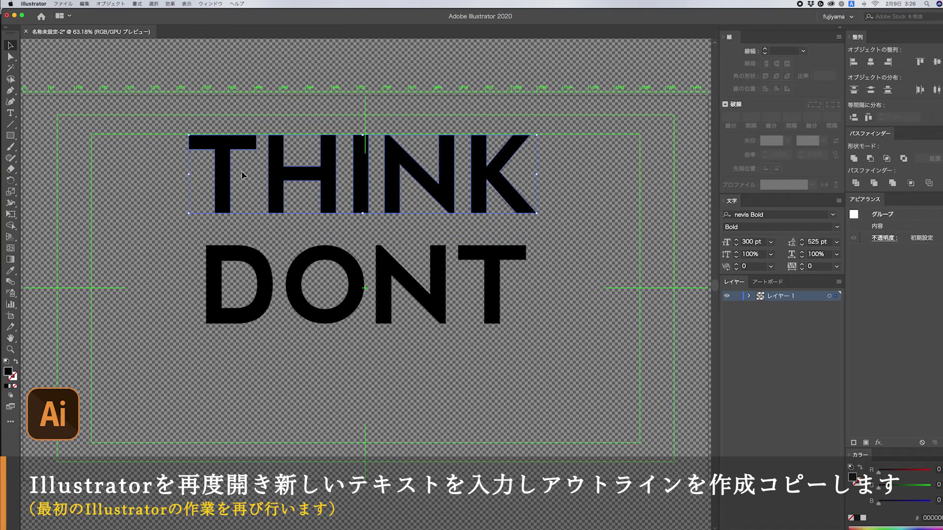
{"action": "left_click", "coordinate": [85, 4]}
{"action": "left_click", "coordinate": [95, 39]}
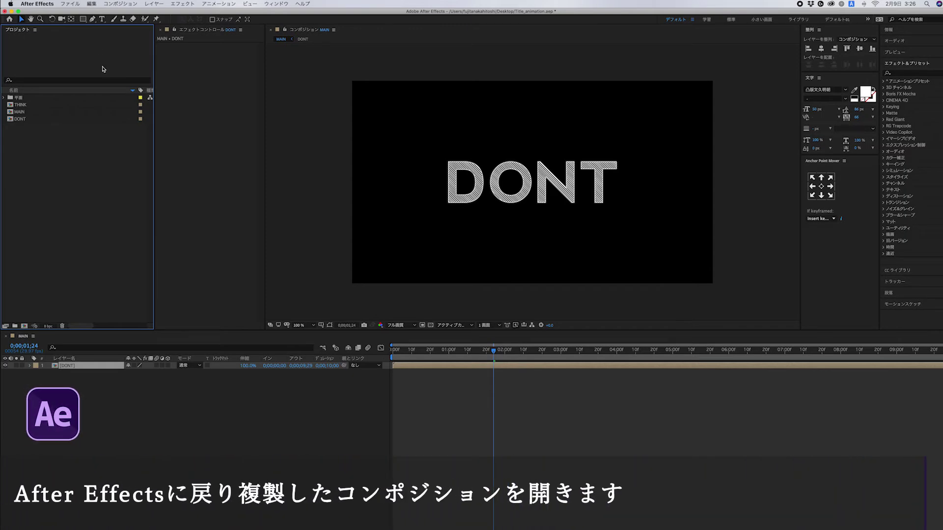
Open the THINK comp and reveal the masks on the LINE and BLIND layers
{"action": "left_click", "coordinate": [21, 106]}
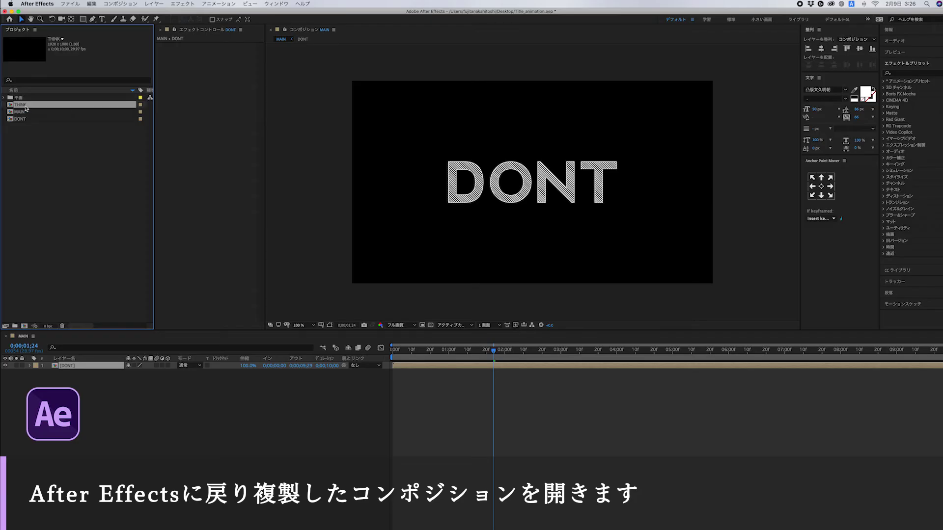
{"action": "double_click", "coordinate": [26, 109]}
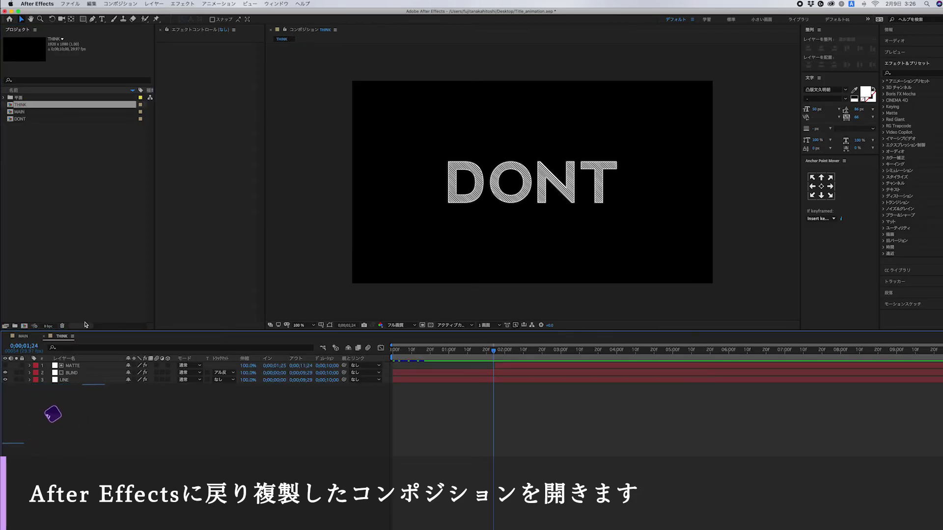
{"action": "left_click", "coordinate": [82, 379]}
{"action": "left_click", "coordinate": [82, 373], "text": "shift"}
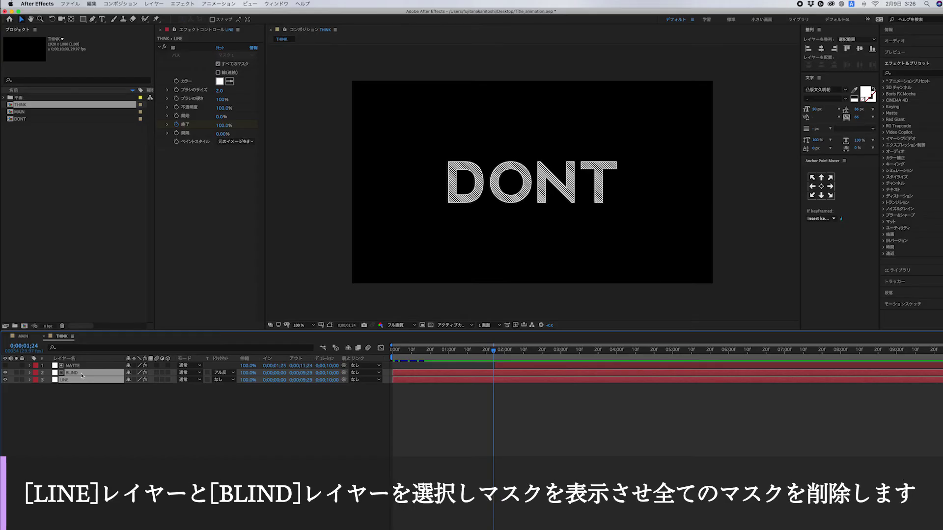
{"action": "key", "text": "m"}
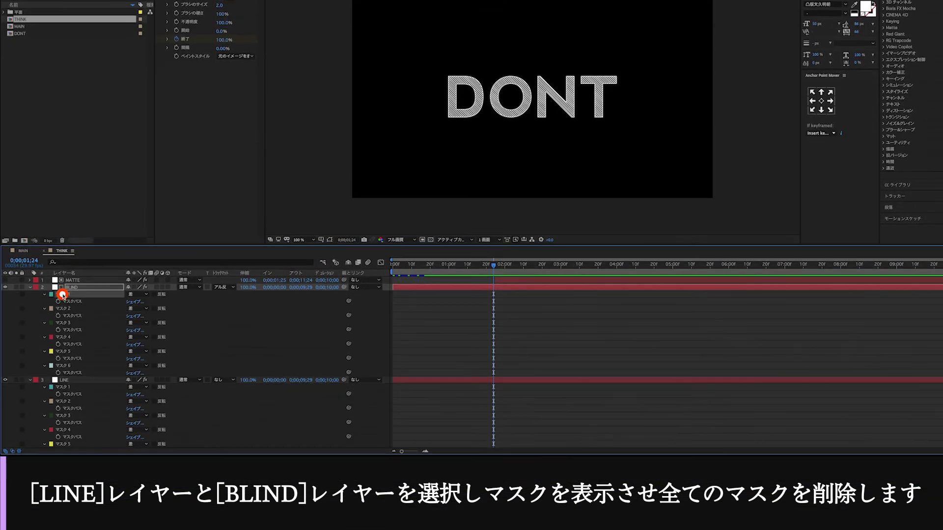
Delete all six DONT masks from both BLIND and LINE
{"action": "left_click", "coordinate": [68, 365], "text": "shift"}
{"action": "key", "text": "Delete"}
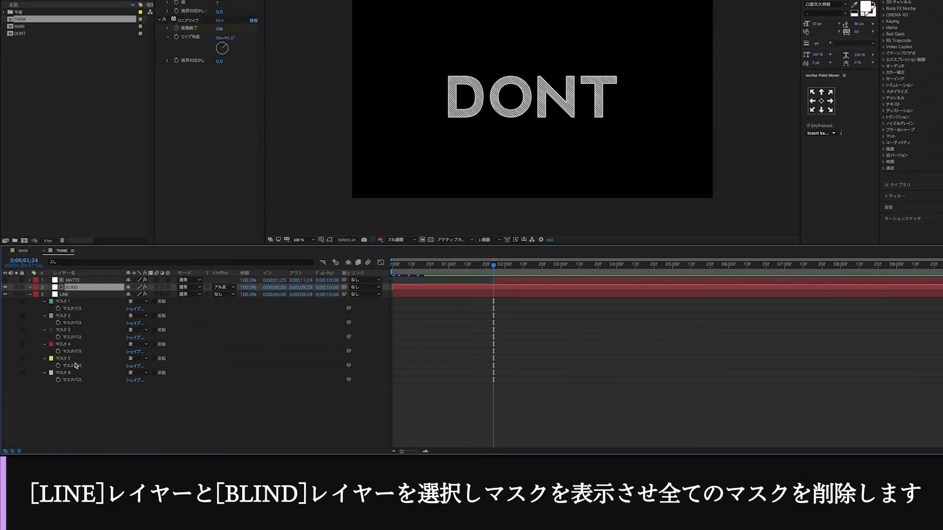
{"action": "left_click", "coordinate": [68, 302]}
{"action": "left_click", "coordinate": [67, 372], "text": "shift"}
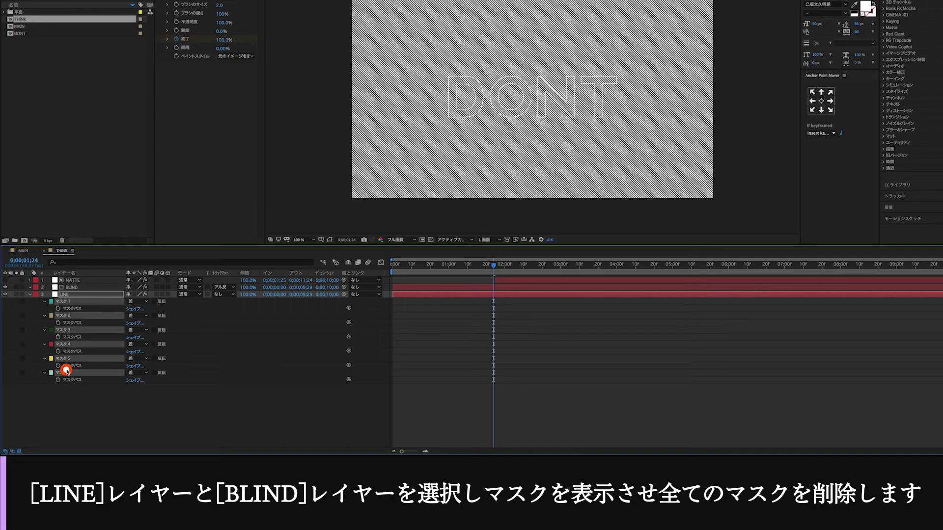
{"action": "key", "text": "Delete"}
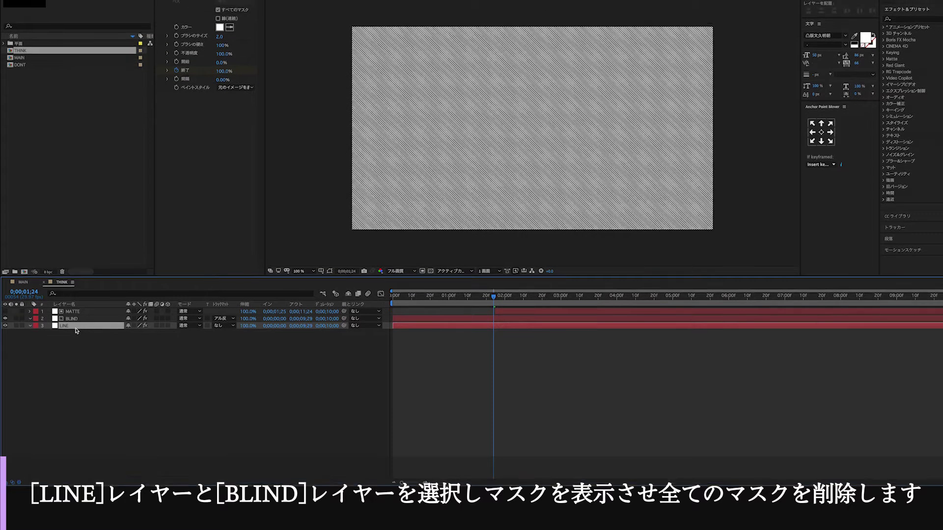
Paste the THINK outlines as masks onto LINE and BLIND, then collapse the layers
{"action": "key", "text": "super+v"}
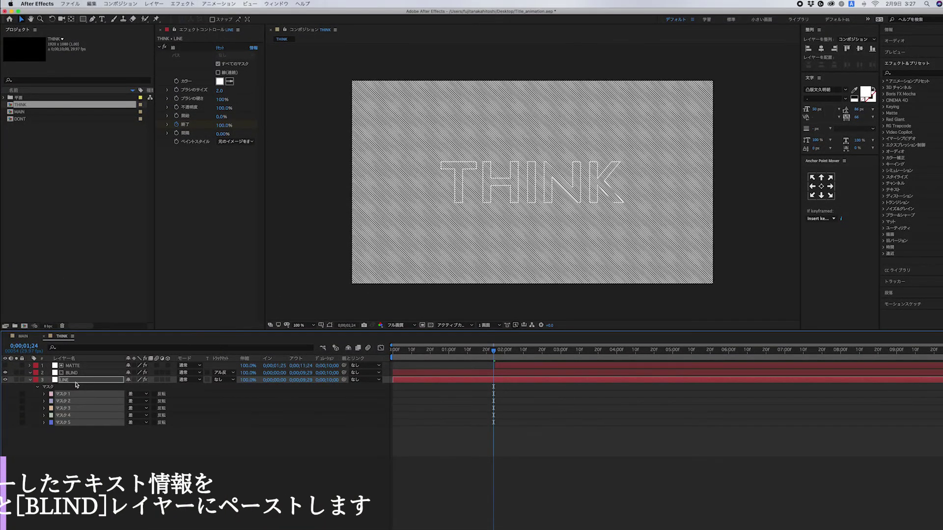
{"action": "left_click", "coordinate": [73, 374]}
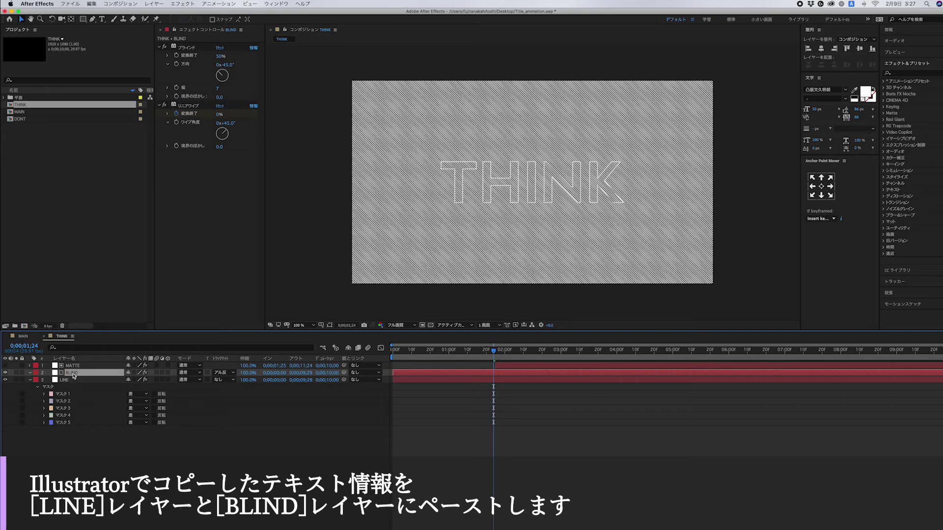
{"action": "key", "text": "super+v"}
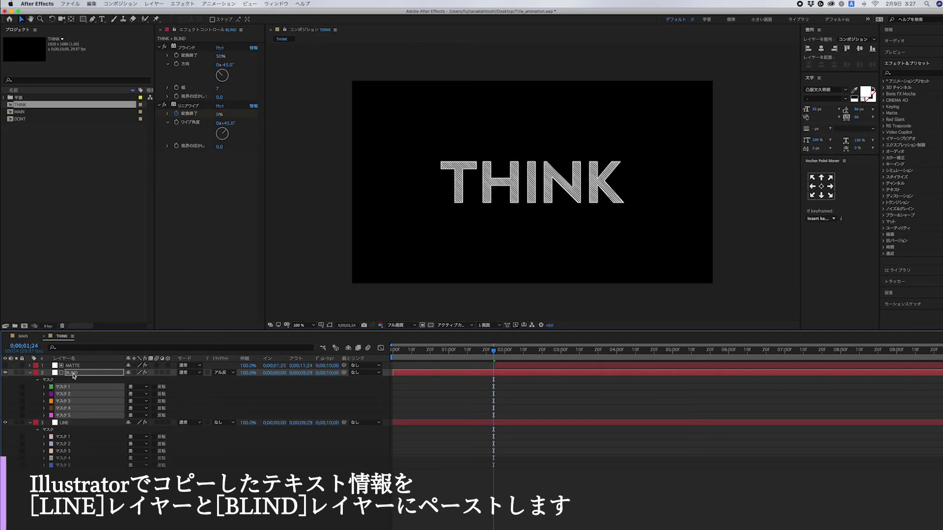
{"action": "left_click_drag", "start_coordinate": [459, 353], "coordinate": [505, 352]}
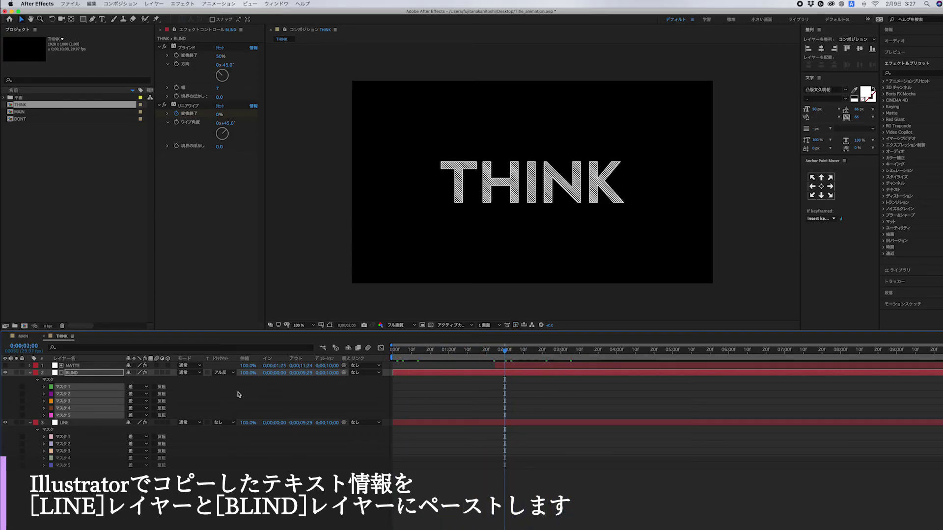
{"action": "key", "text": "super+a"}
{"action": "key", "text": "m"}
{"action": "key", "text": "super+shift+a"}
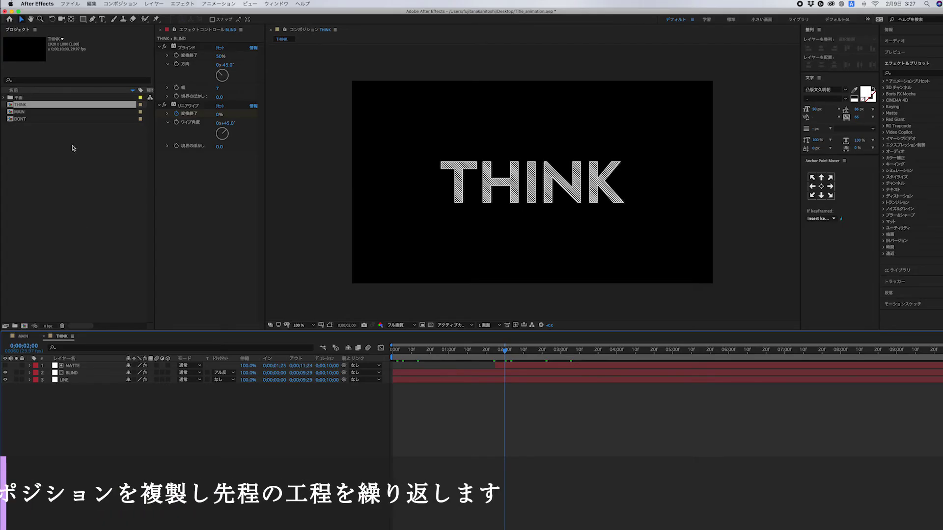
Duplicate the THINK comp and rename the copy FEEL
{"action": "left_click", "coordinate": [22, 106]}
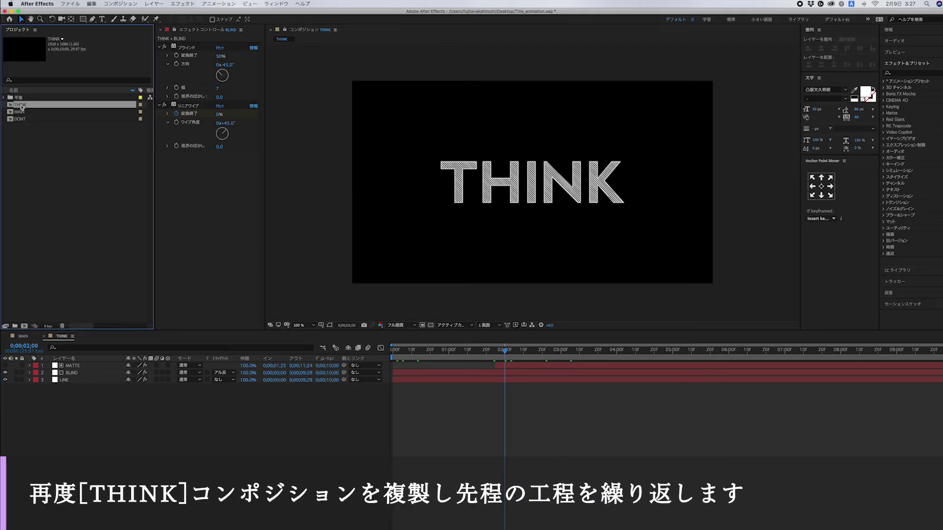
{"action": "key", "text": "super+d"}
{"action": "key", "text": "Return"}
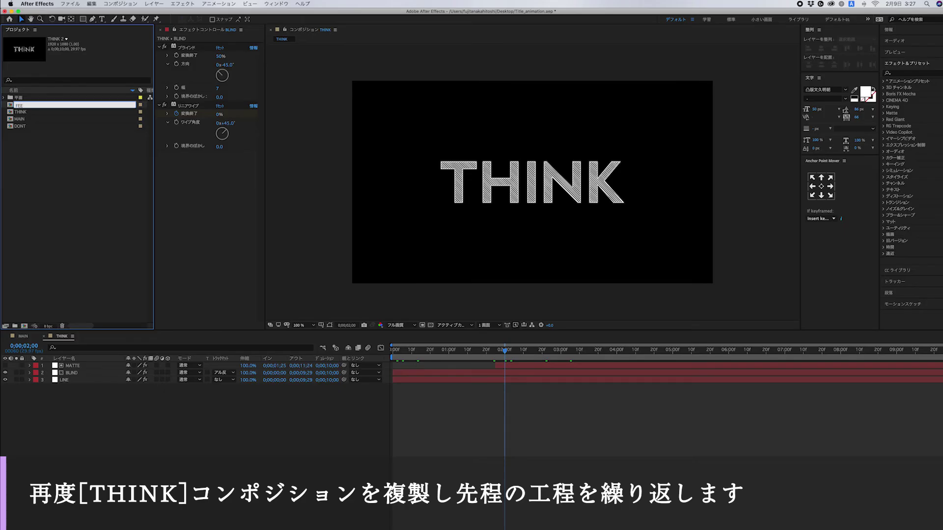
{"action": "type", "text": "FEEL"}
{"action": "key", "text": "Return"}
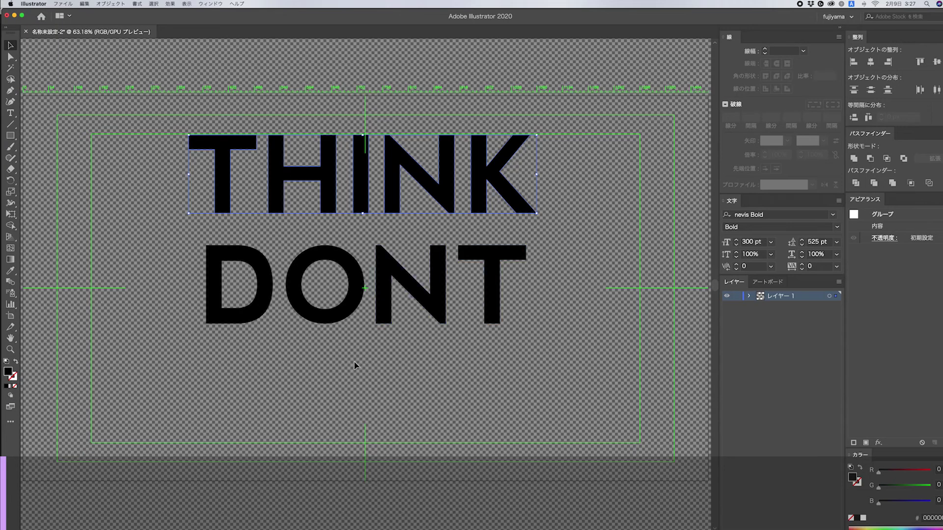
Type the word FEEL and move it below DONT on the artboard
{"action": "left_click", "coordinate": [10, 113]}
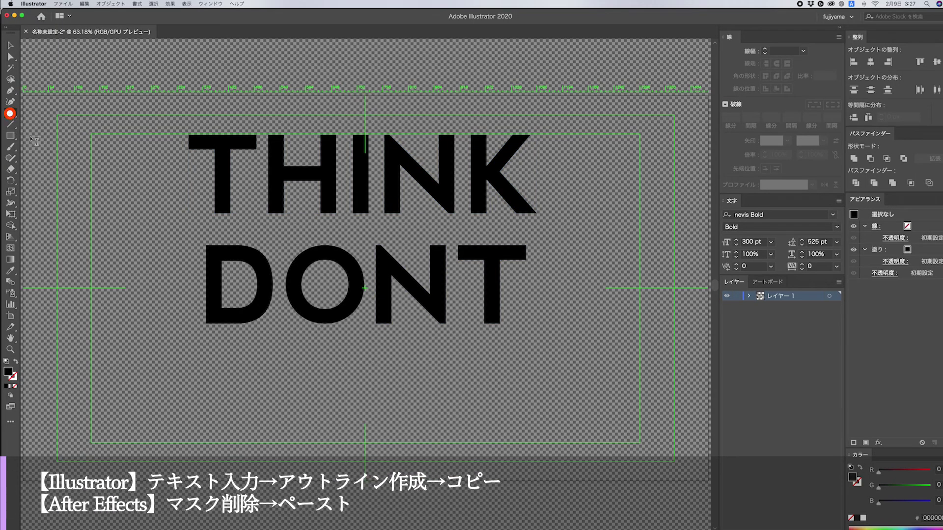
{"action": "left_click", "coordinate": [194, 384]}
{"action": "type", "text": "FEEL"}
{"action": "key", "text": "Escape"}
{"action": "left_click_drag", "start_coordinate": [214, 391], "coordinate": [254, 445]}
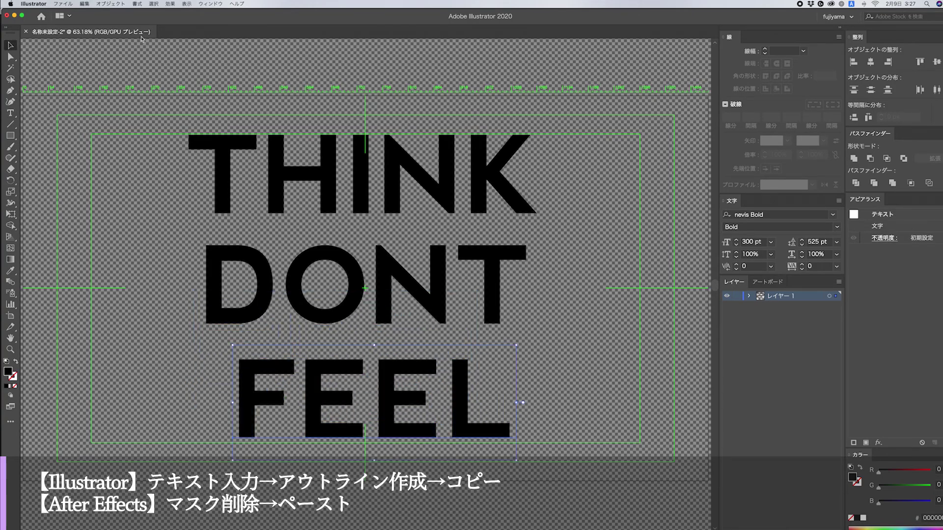
Convert FEEL to outlines, copy it, and open the FEEL comp in After Effects
{"action": "left_click", "coordinate": [137, 4]}
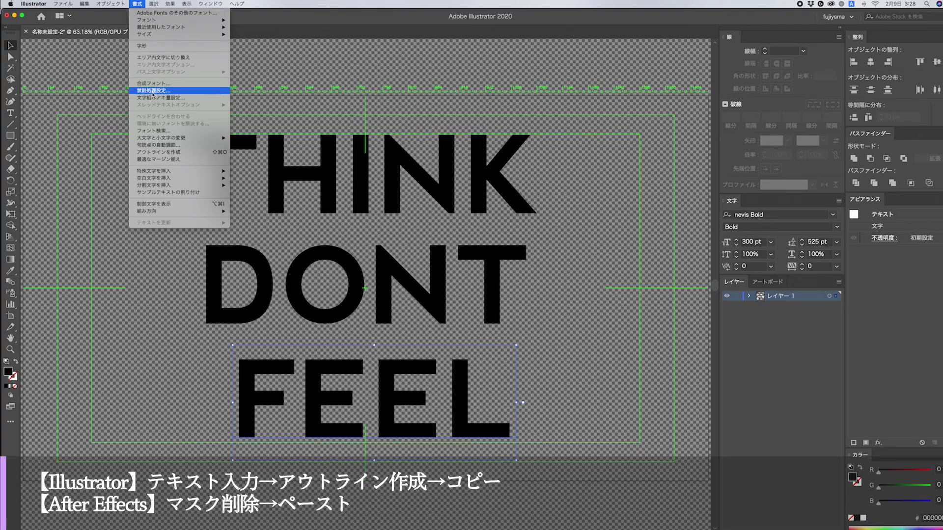
{"action": "left_click", "coordinate": [158, 152]}
{"action": "left_click", "coordinate": [84, 4]}
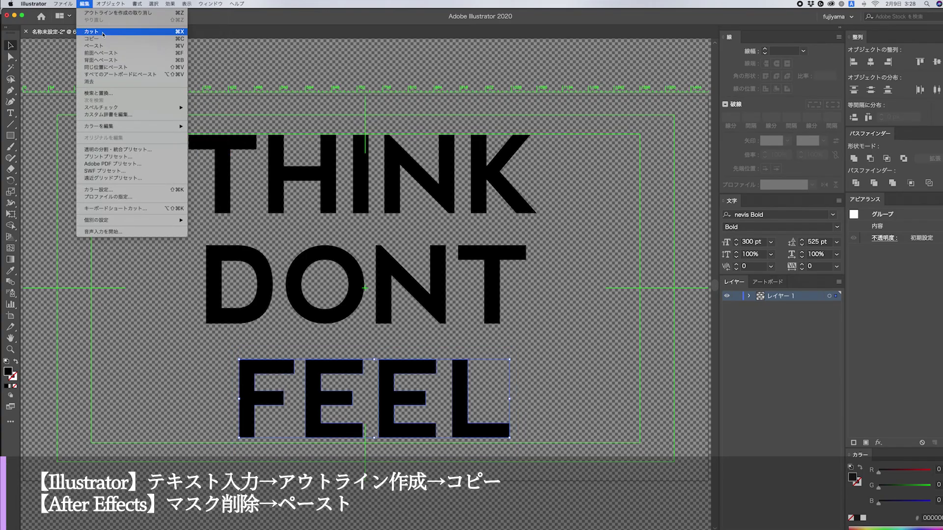
{"action": "left_click", "coordinate": [105, 36]}
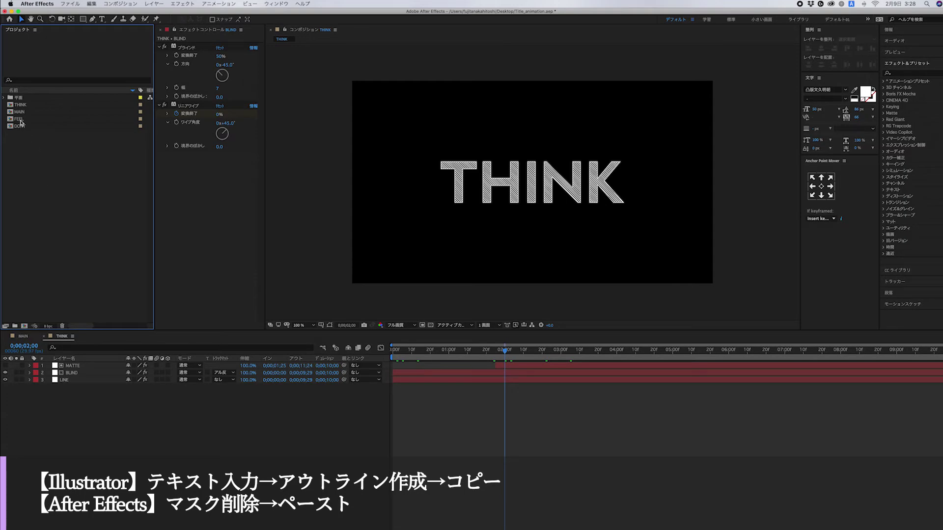
{"action": "double_click", "coordinate": [19, 120]}
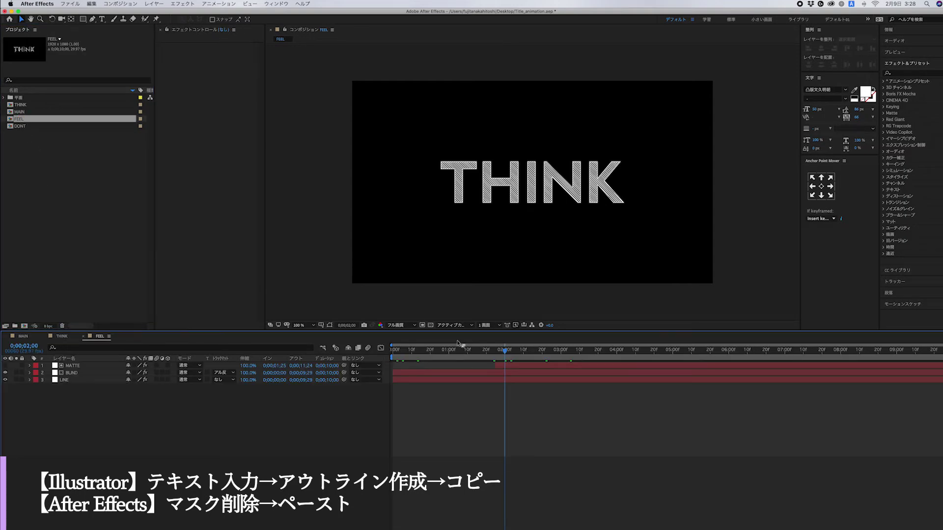
Delete the old THINK masks from the BLIND and LINE layers in the FEEL comp
{"action": "left_click", "coordinate": [71, 373]}
{"action": "left_click", "coordinate": [64, 379], "text": "shift"}
{"action": "key", "text": "m"}
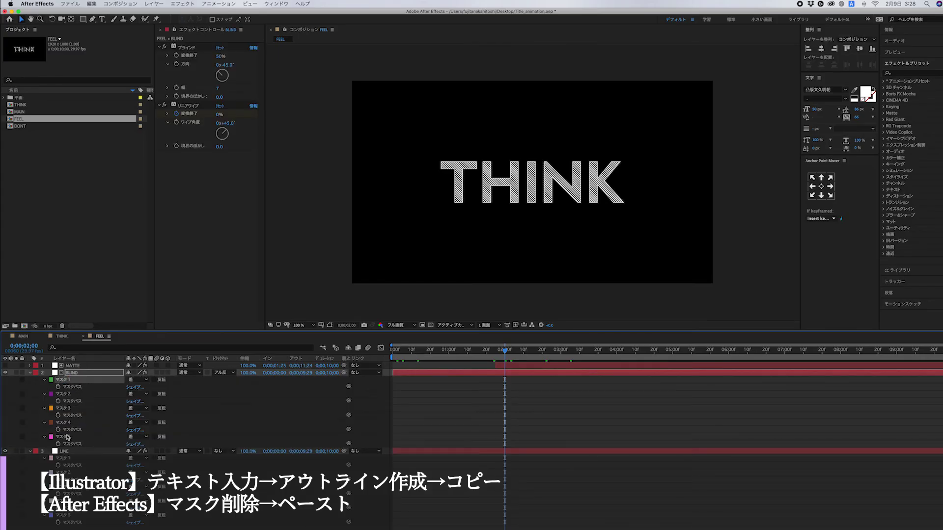
{"action": "left_click", "coordinate": [69, 388]}
{"action": "left_click", "coordinate": [62, 443]}
{"action": "left_click", "coordinate": [68, 393], "text": "shift"}
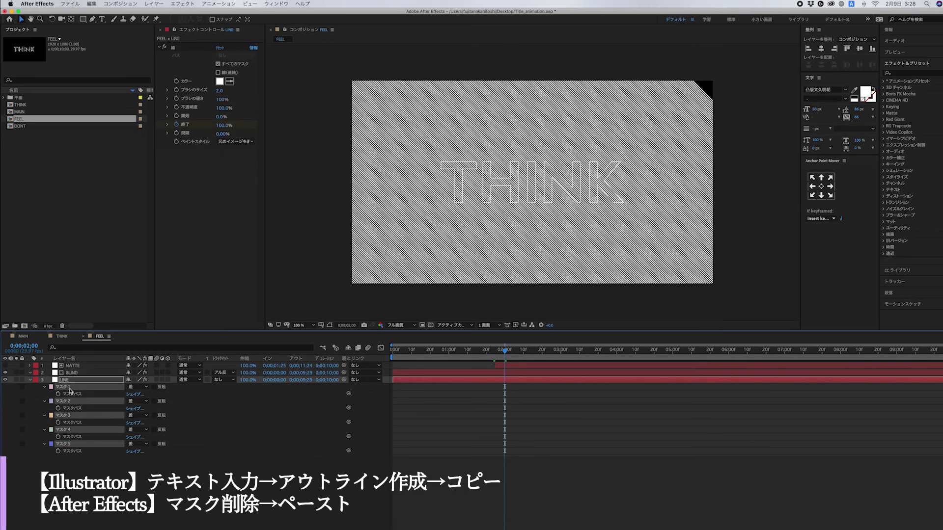
{"action": "key", "text": "Delete"}
Paste the FEEL outline masks onto both the BLIND and LINE layers
{"action": "left_click", "coordinate": [73, 374], "text": "shift"}
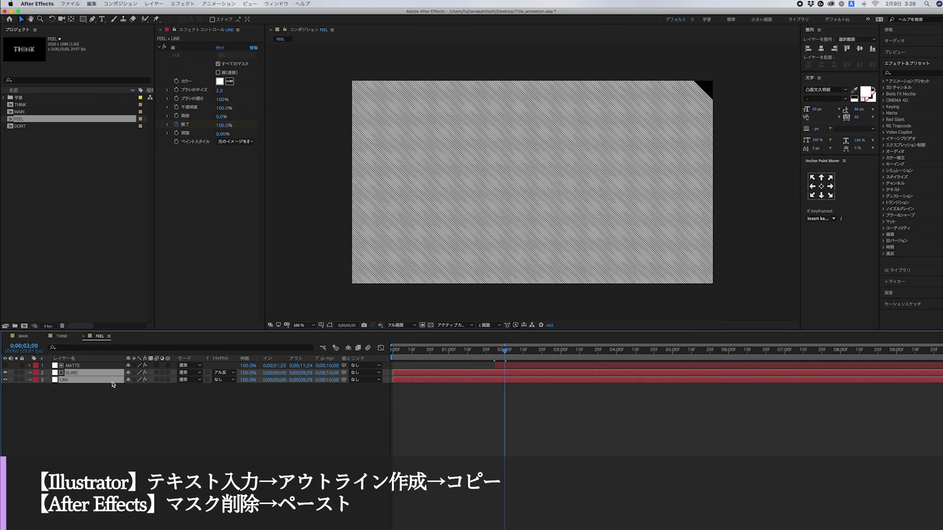
{"action": "left_click", "coordinate": [92, 4]}
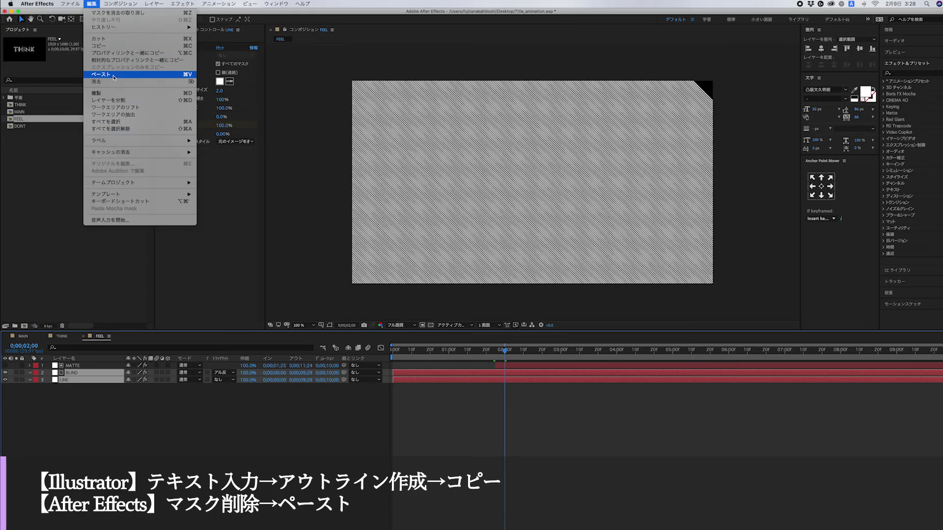
{"action": "left_click", "coordinate": [114, 74]}
Scrub to check FEEL animating in, then scrub the MAIN comp's timeline
{"action": "left_click", "coordinate": [408, 360]}
{"action": "left_click_drag", "start_coordinate": [412, 360], "coordinate": [522, 360]}
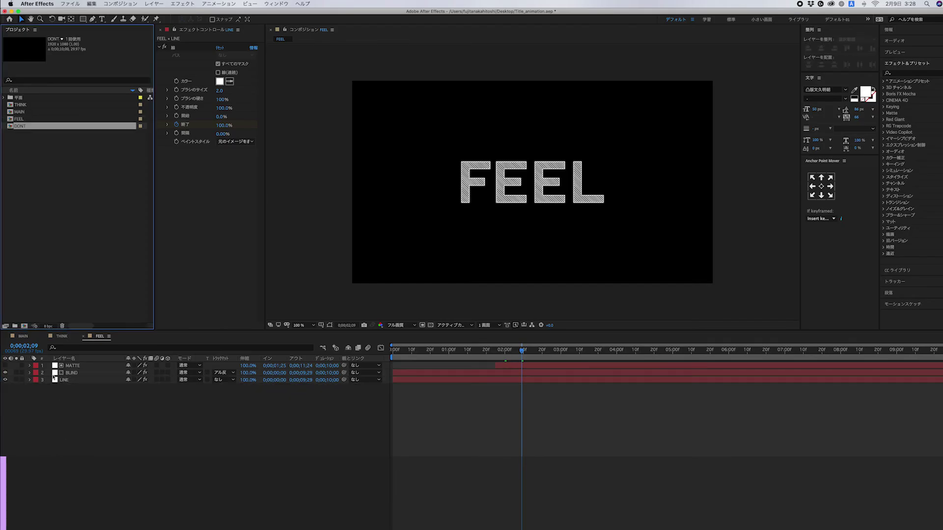
{"action": "left_click", "coordinate": [23, 336]}
{"action": "left_click_drag", "start_coordinate": [449, 350], "coordinate": [556, 359]}
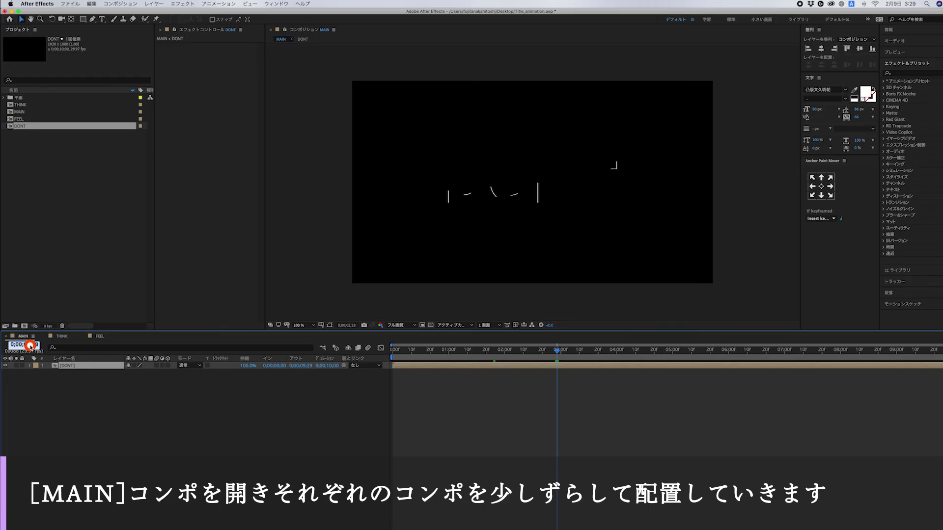
At 3;00, add the THINK and FEEL comps from the Project panel into MAIN
{"action": "key", "text": "Return"}
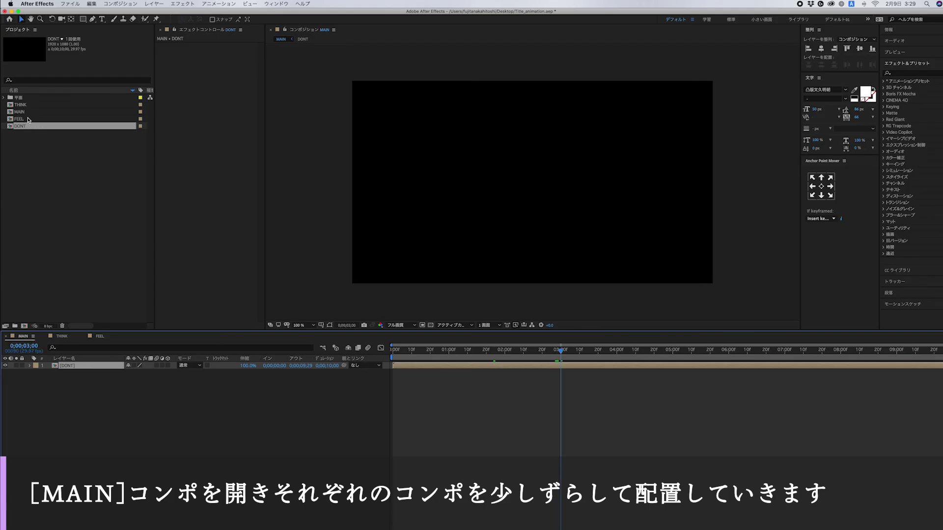
{"action": "left_click", "coordinate": [26, 105]}
{"action": "left_click_drag", "start_coordinate": [98, 367], "coordinate": [94, 368]}
{"action": "left_click_drag", "start_coordinate": [21, 120], "coordinate": [98, 368]}
Slide THINK to start at 3;00 and FEEL at 5;18, then preview the staggered titles
{"action": "left_click", "coordinate": [69, 374]}
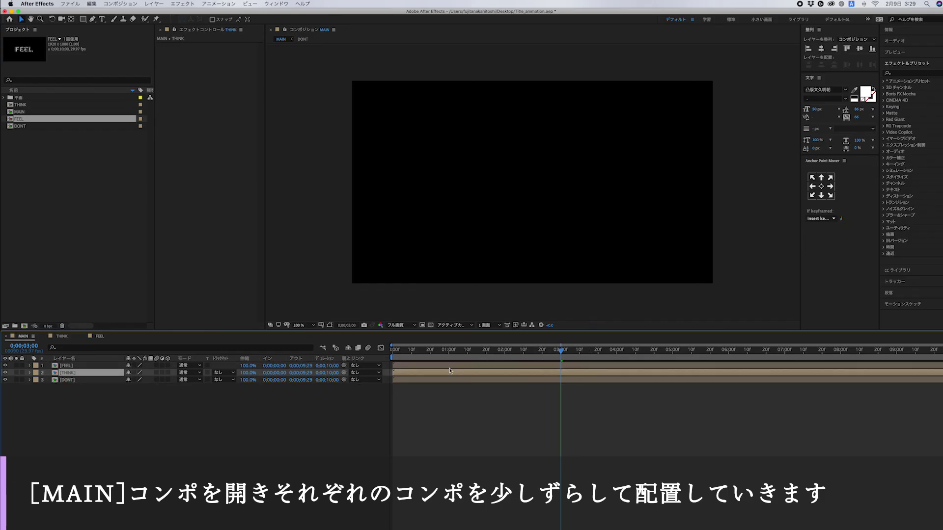
{"action": "left_click_drag", "start_coordinate": [428, 376], "coordinate": [595, 379]}
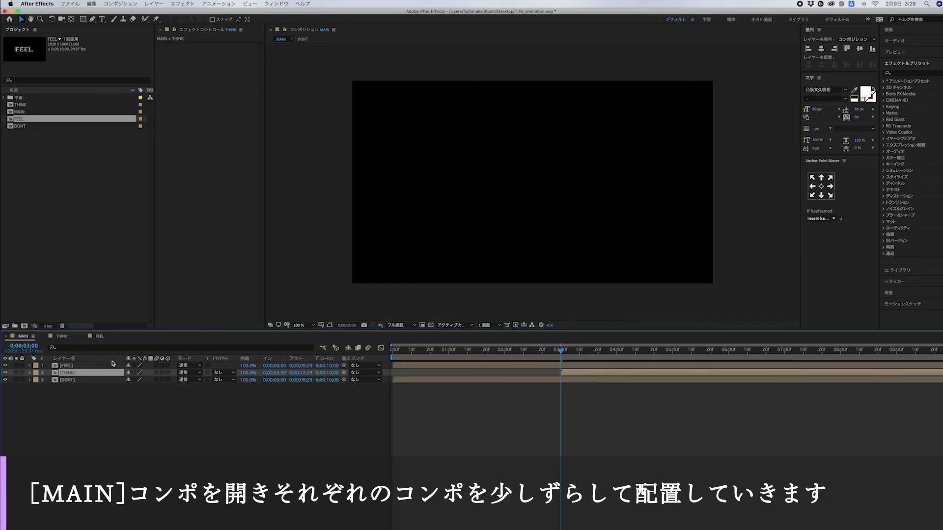
{"action": "left_click", "coordinate": [82, 364]}
{"action": "left_click_drag", "start_coordinate": [565, 366], "coordinate": [879, 368]}
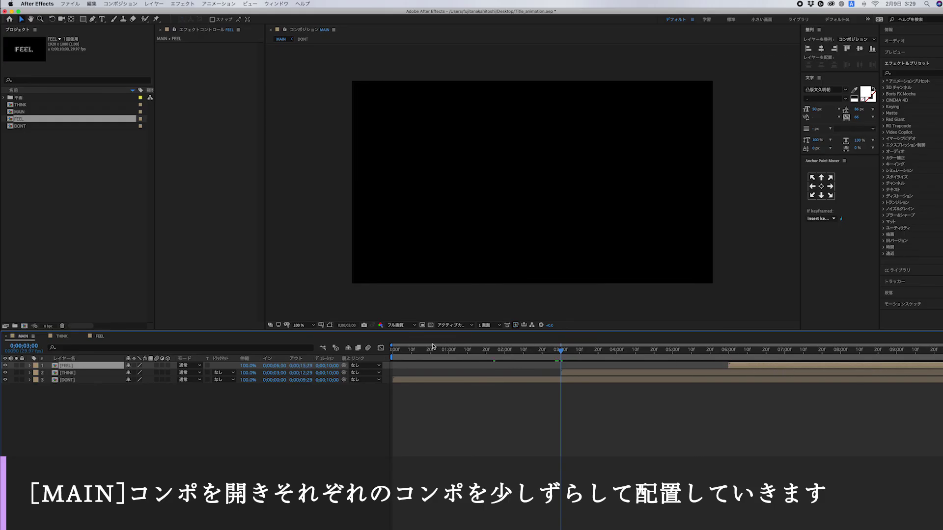
{"action": "key", "text": "space"}
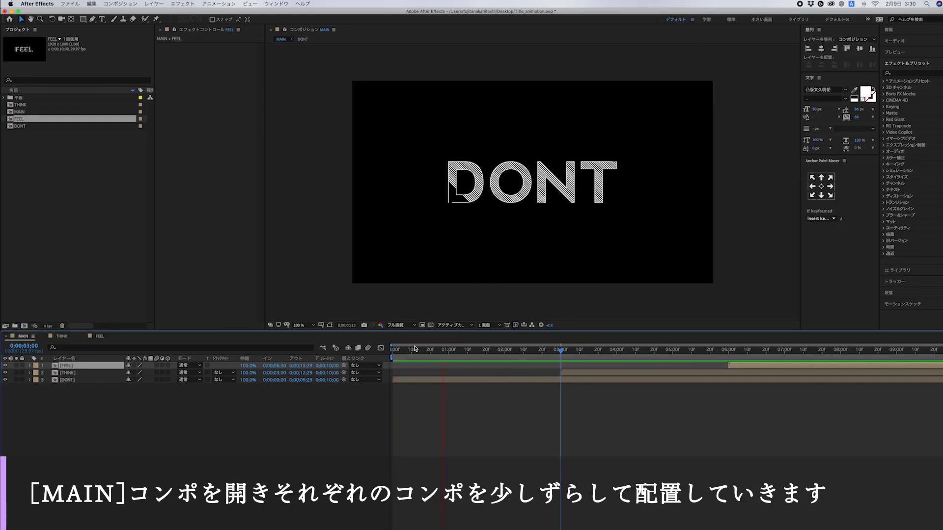